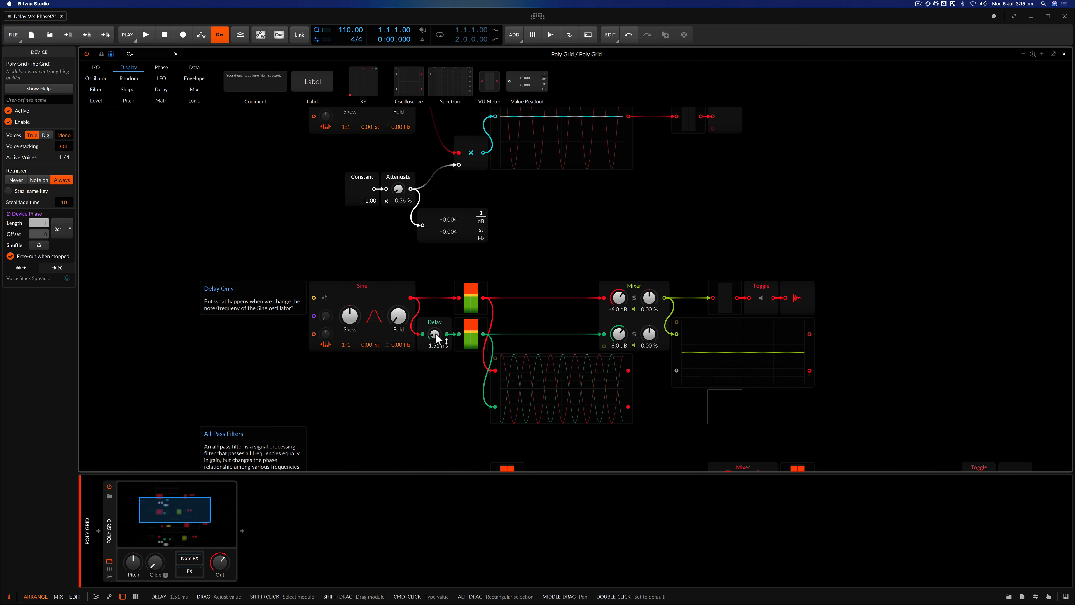
- Lower the Delay Only section's delay time to 0.07 ms and bring it back up to 1.50 ms
{"action": "left_click_drag", "start_coordinate": [436, 336], "coordinate": [436, 357]}
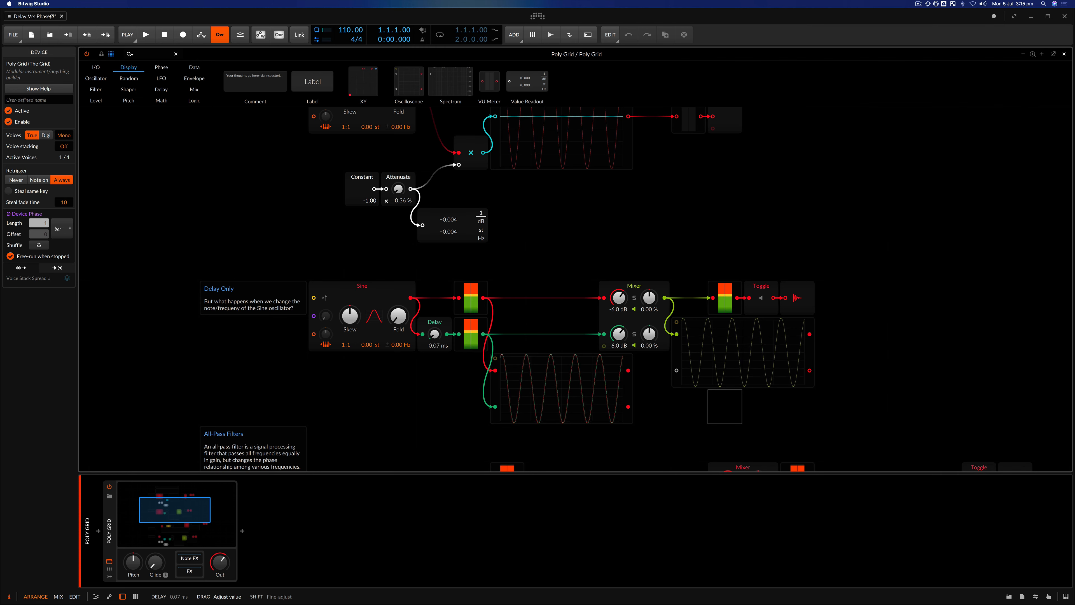
{"action": "left_click_drag", "start_coordinate": [435, 334], "coordinate": [434, 309]}
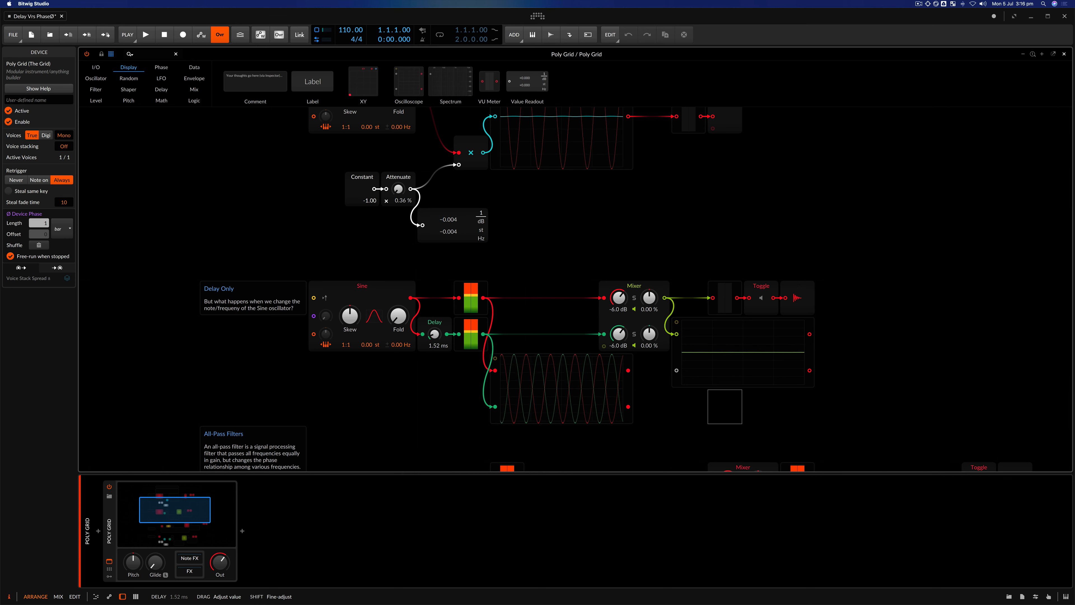
{"action": "left_click_drag", "start_coordinate": [435, 334], "coordinate": [435, 335]}
{"action": "key", "text": "super+plus"}
{"action": "key", "text": "super+plus"}
{"action": "scroll", "coordinate": [518, 361], "scroll_direction": "down", "scroll_amount": 8}
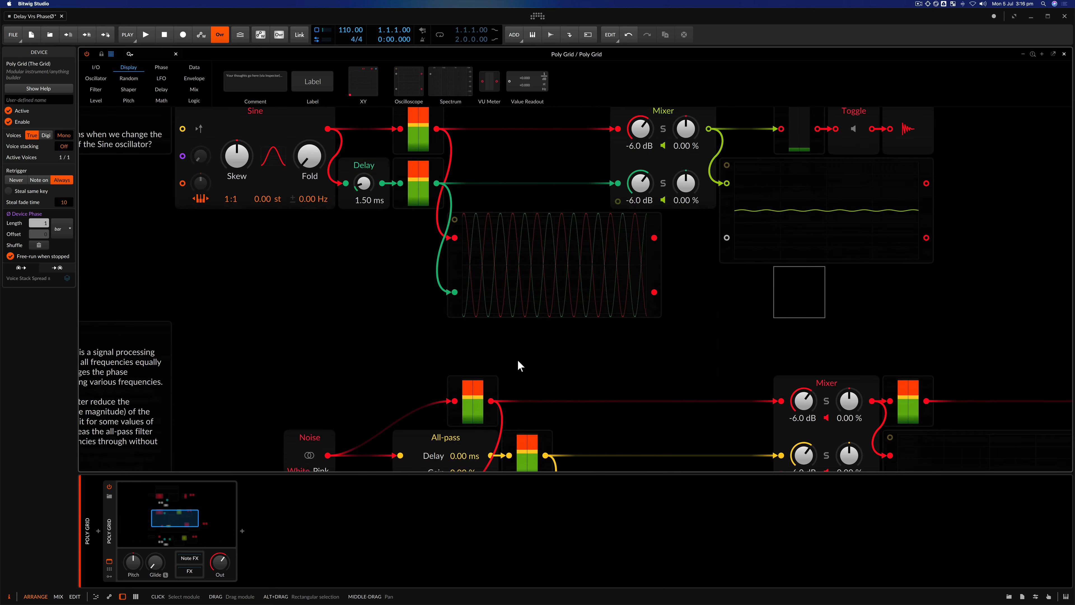
{"action": "scroll", "coordinate": [517, 359], "scroll_direction": "down", "scroll_amount": 3}
{"action": "scroll", "coordinate": [491, 331], "scroll_direction": "up", "scroll_amount": 5}
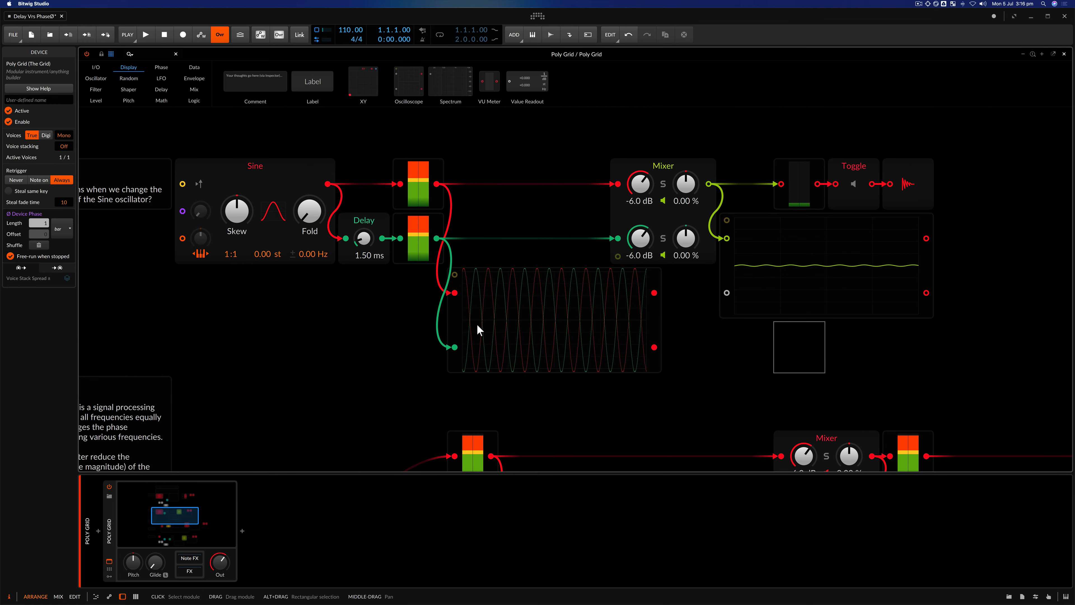
- Raise the delay time of the Delay Only section's Delay module to 4.53 ms
{"action": "left_click", "coordinate": [378, 254]}
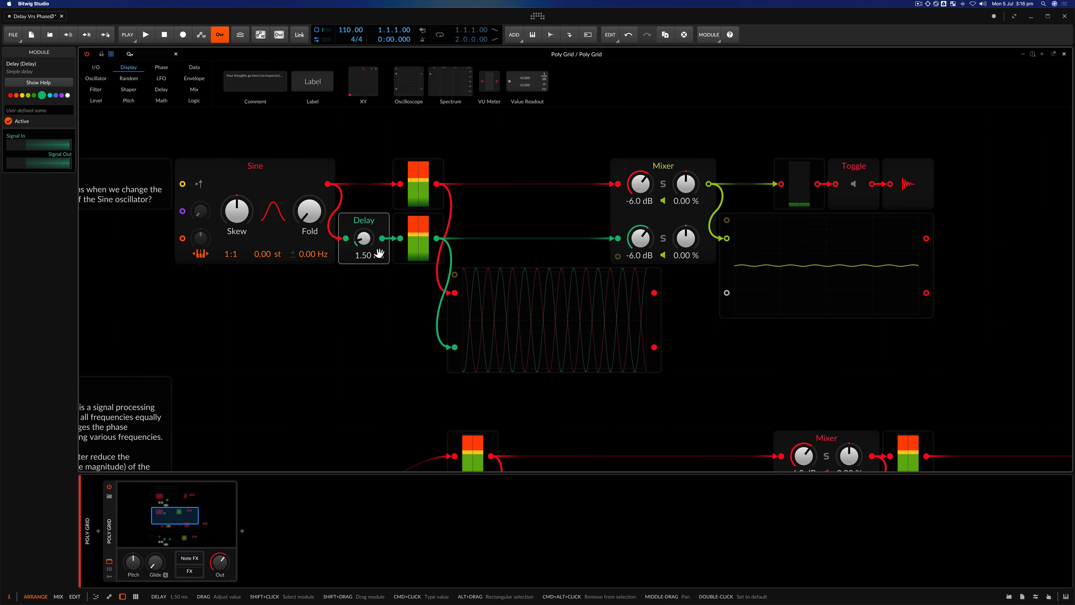
{"action": "left_click_drag", "start_coordinate": [379, 253], "coordinate": [379, 203]}
{"action": "key", "text": "super+plus"}
{"action": "scroll", "coordinate": [341, 232], "scroll_direction": "down", "scroll_amount": 1}
{"action": "left_click_drag", "start_coordinate": [341, 232], "coordinate": [340, 229]}
{"action": "scroll", "coordinate": [340, 232], "scroll_direction": "down", "scroll_amount": 5}
{"action": "key", "text": "super+plus"}
{"action": "left_click_drag", "start_coordinate": [443, 255], "coordinate": [443, 215]}
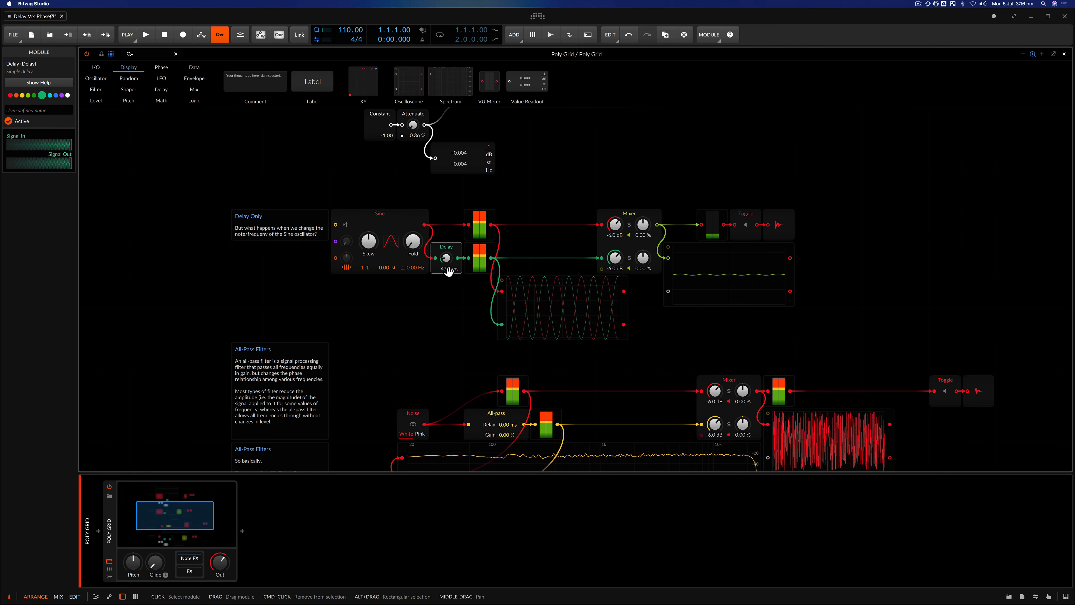
{"action": "left_click", "coordinate": [444, 297]}
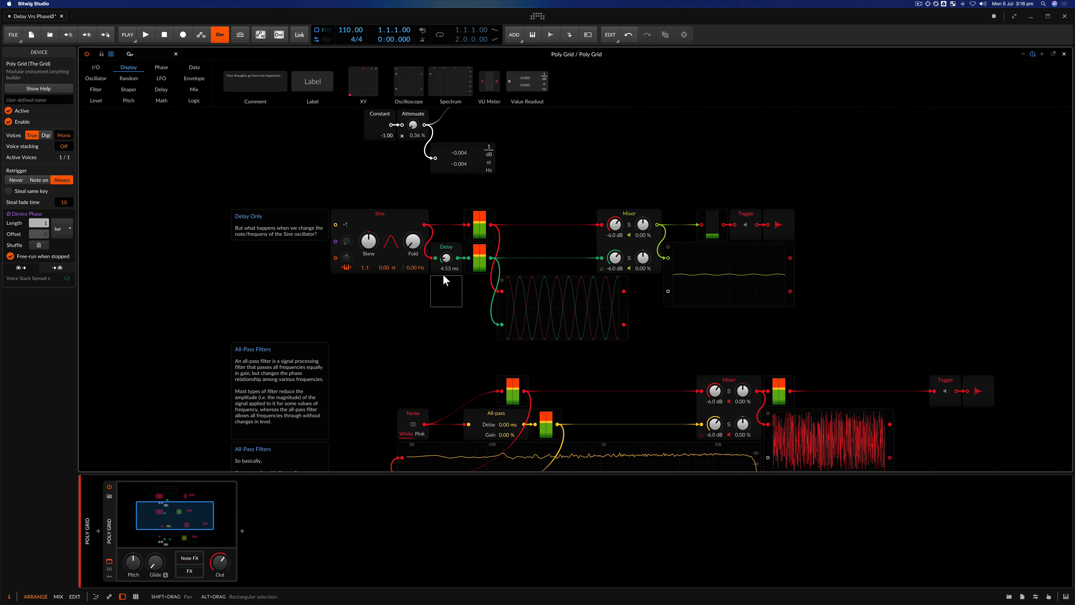
- Select the Delay Only comment, and move the oscilloscope comparing the direct and delayed signals one grid cell to the left
{"action": "left_click", "coordinate": [274, 245]}
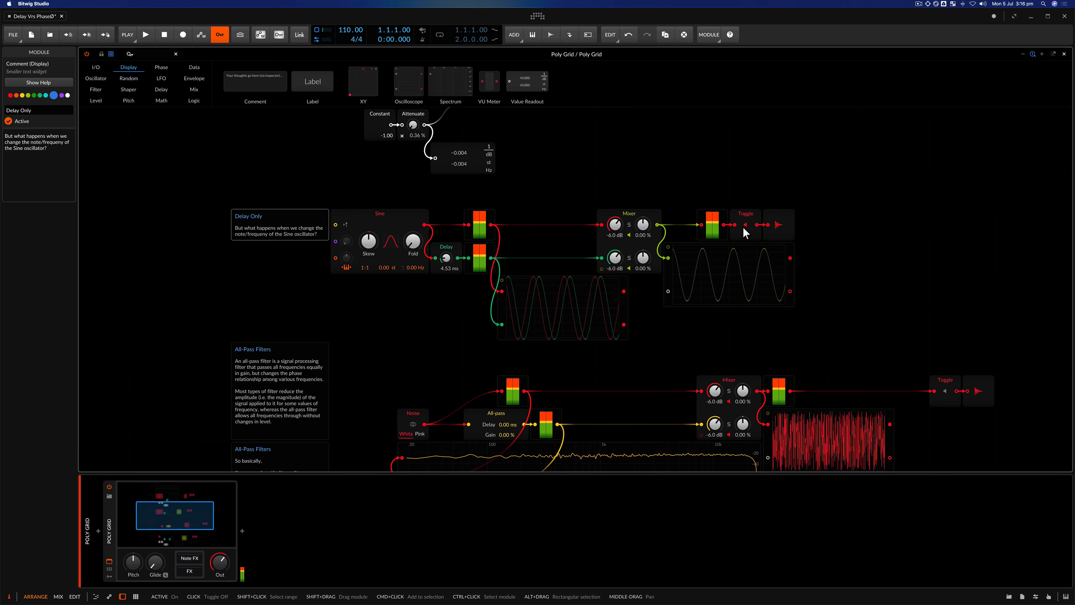
{"action": "scroll", "coordinate": [389, 239], "scroll_direction": "up", "scroll_amount": 5}
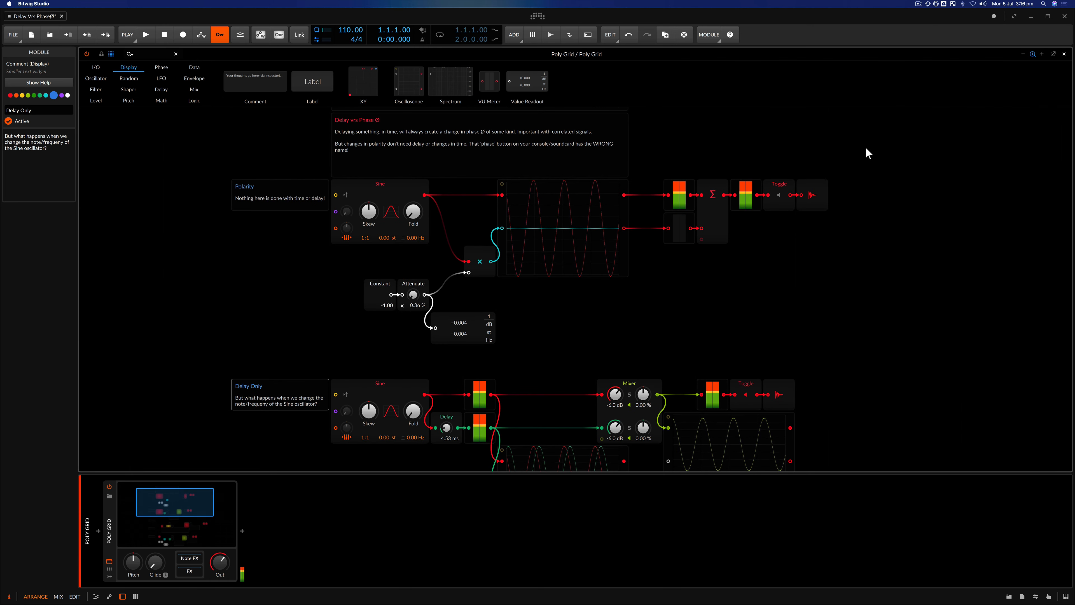
{"action": "scroll", "coordinate": [530, 303], "scroll_direction": "down", "scroll_amount": 4}
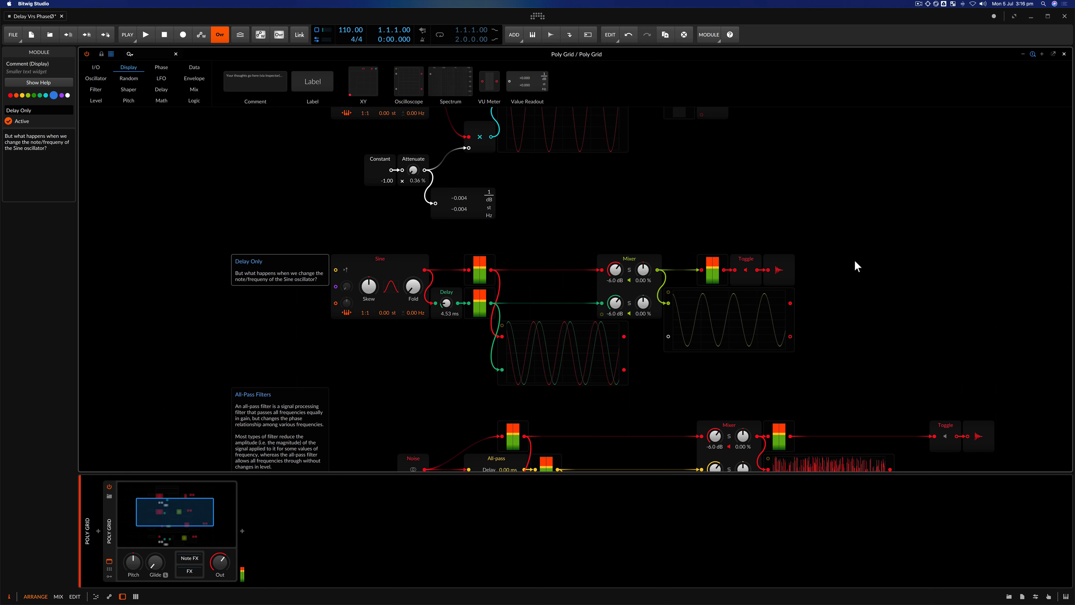
{"action": "left_click_drag", "start_coordinate": [564, 339], "coordinate": [529, 335]}
{"action": "scroll", "coordinate": [793, 270], "scroll_direction": "down", "scroll_amount": 1}
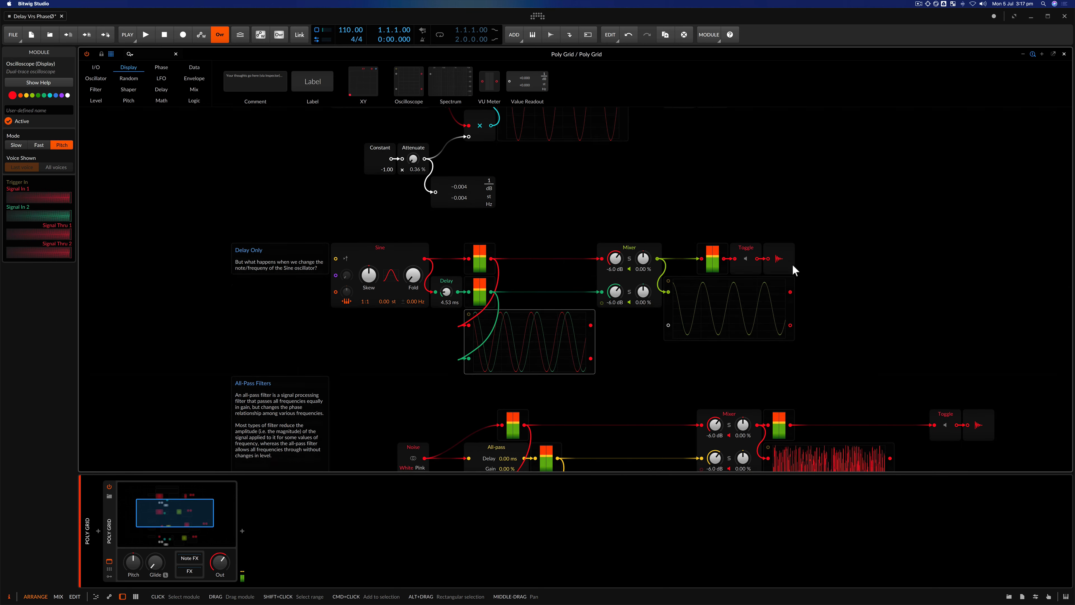
- Examine the All-Pass Filters section, reading its two comments and comparing its module chain with the Delay Only section above
{"action": "scroll", "coordinate": [794, 270], "scroll_direction": "down", "scroll_amount": 5}
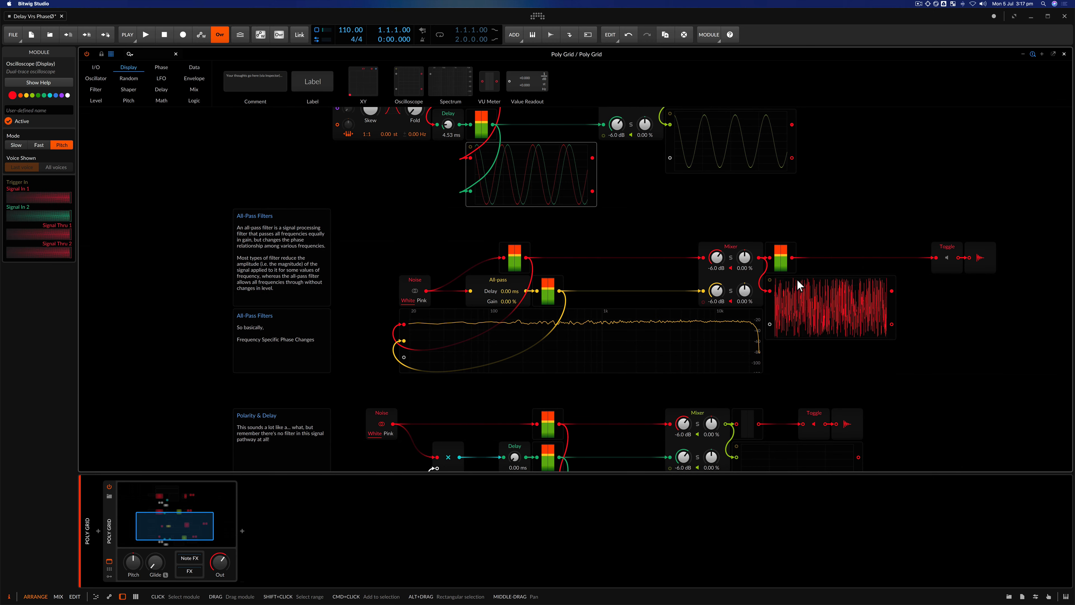
{"action": "left_click", "coordinate": [948, 319]}
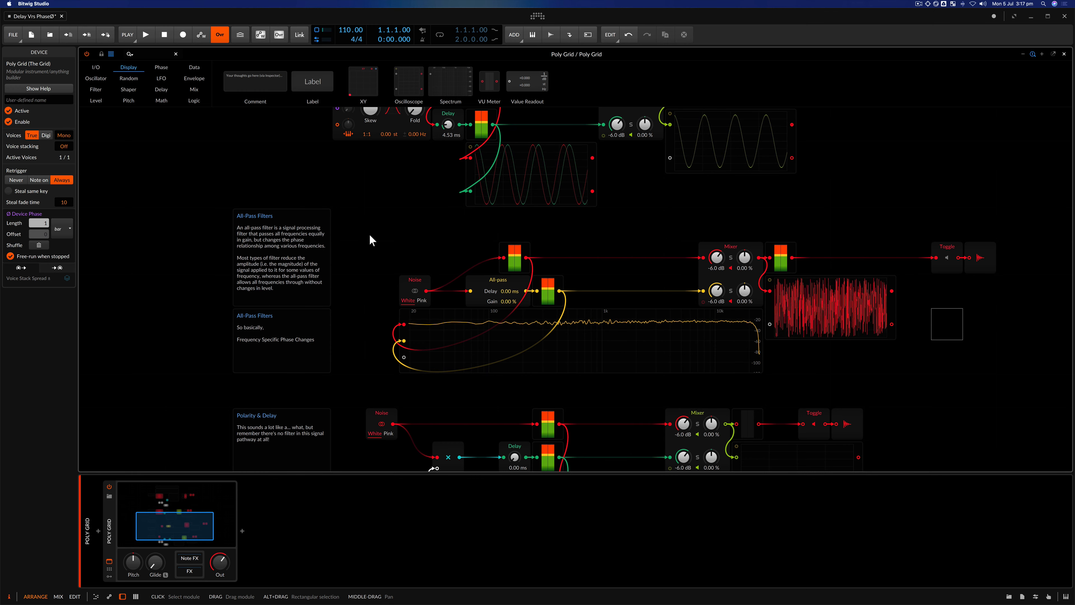
{"action": "scroll", "coordinate": [429, 220], "scroll_direction": "up", "scroll_amount": 3}
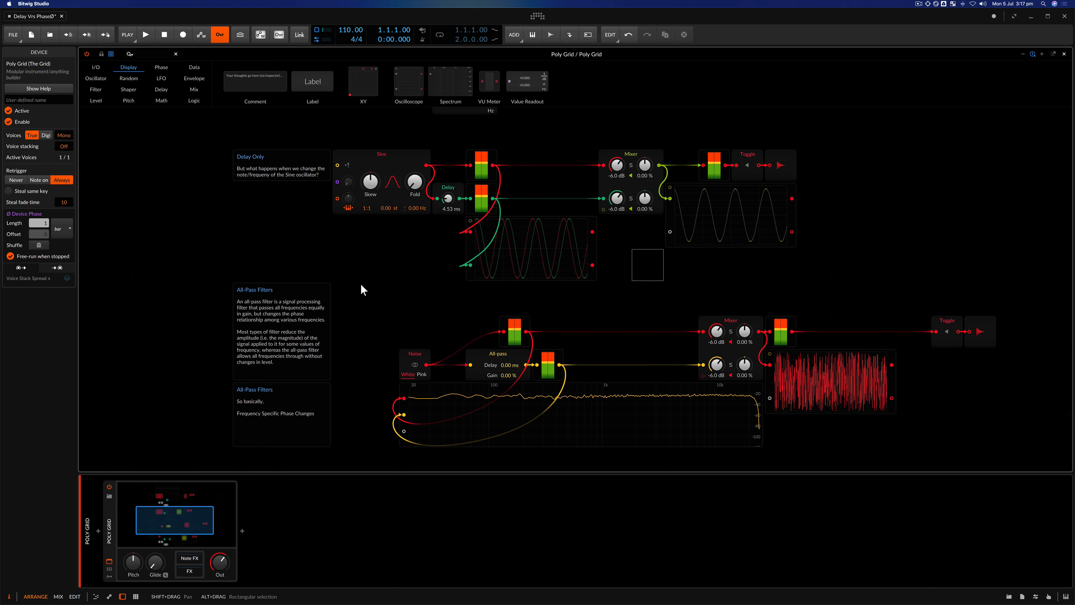
{"action": "scroll", "coordinate": [362, 290], "scroll_direction": "down", "scroll_amount": 1}
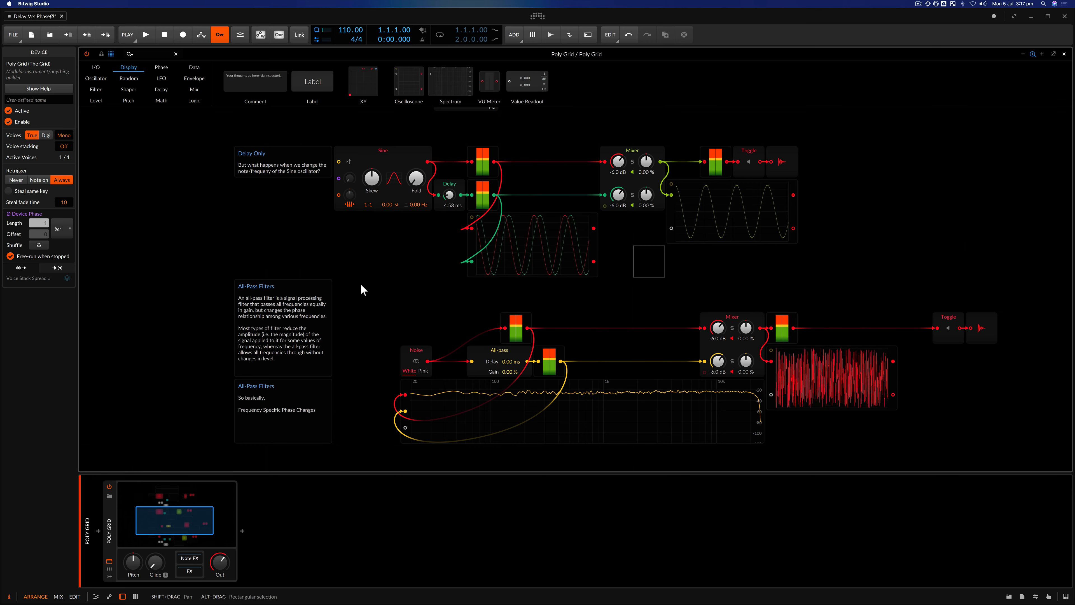
{"action": "scroll", "coordinate": [362, 290], "scroll_direction": "down", "scroll_amount": 3}
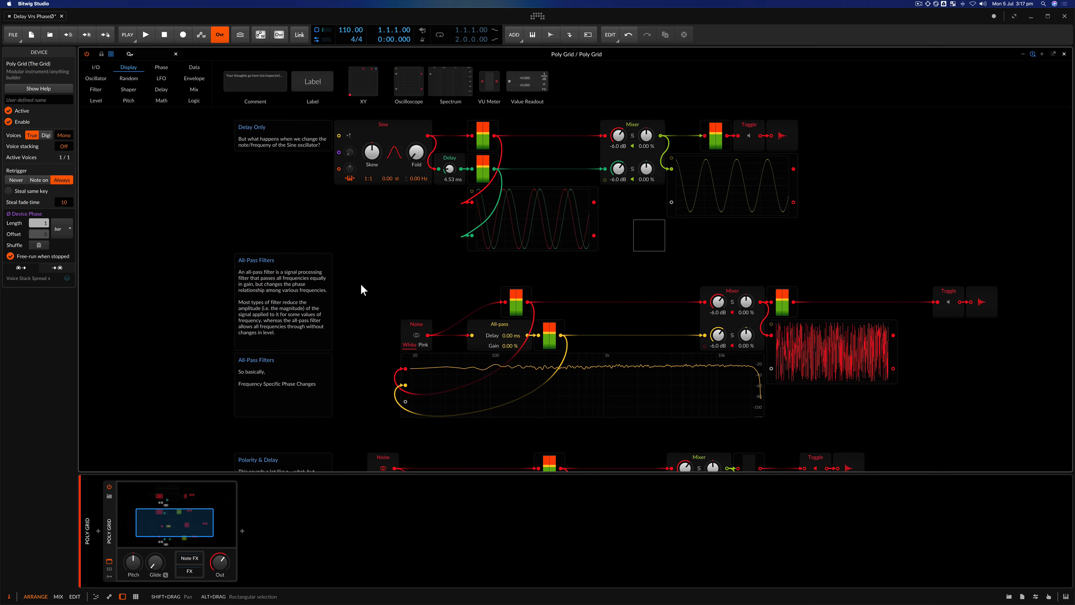
{"action": "scroll", "coordinate": [362, 290], "scroll_direction": "down", "scroll_amount": 4}
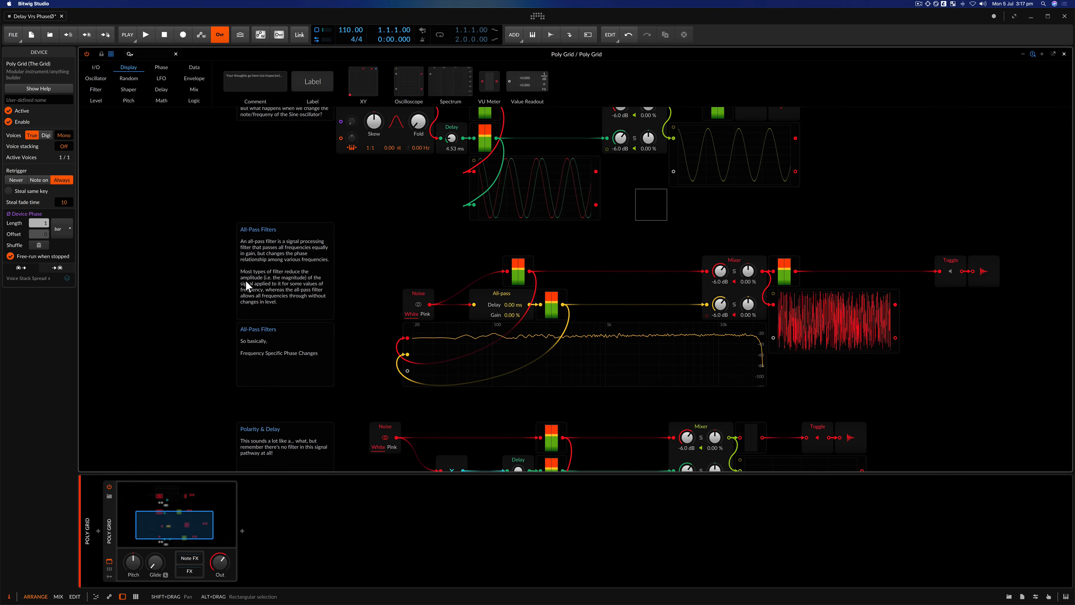
{"action": "scroll", "coordinate": [292, 274], "scroll_direction": "left", "scroll_amount": 1}
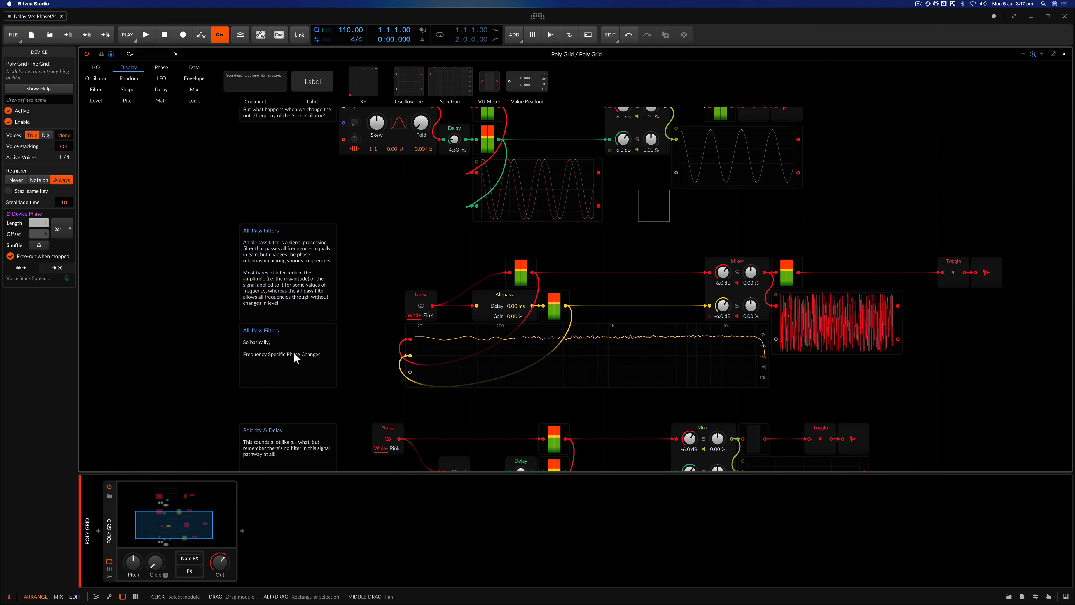
{"action": "scroll", "coordinate": [417, 269], "scroll_direction": "up", "scroll_amount": 2}
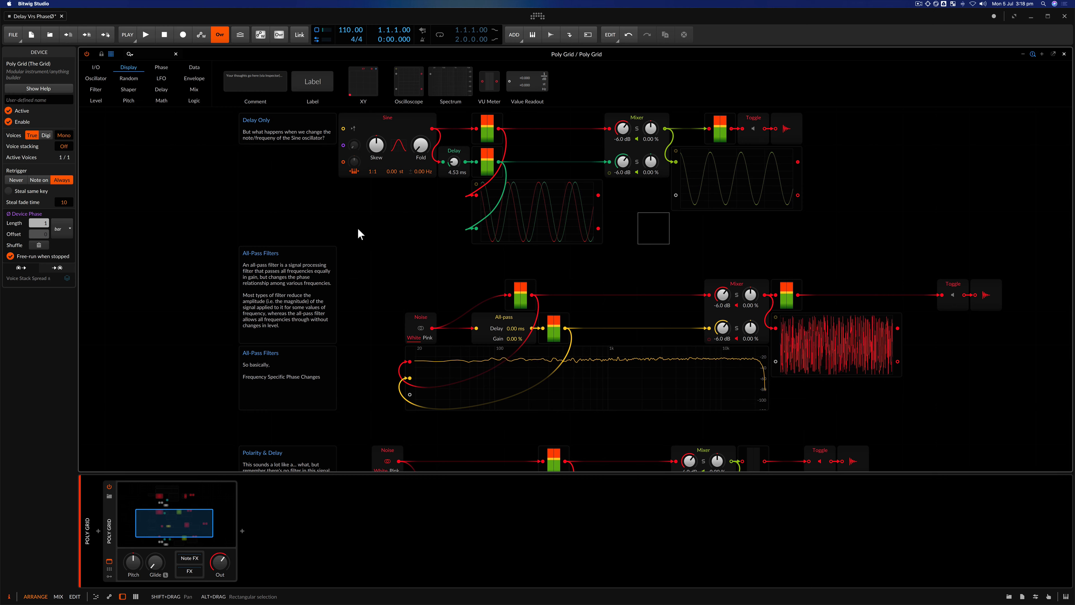
{"action": "scroll", "coordinate": [359, 233], "scroll_direction": "down", "scroll_amount": 1}
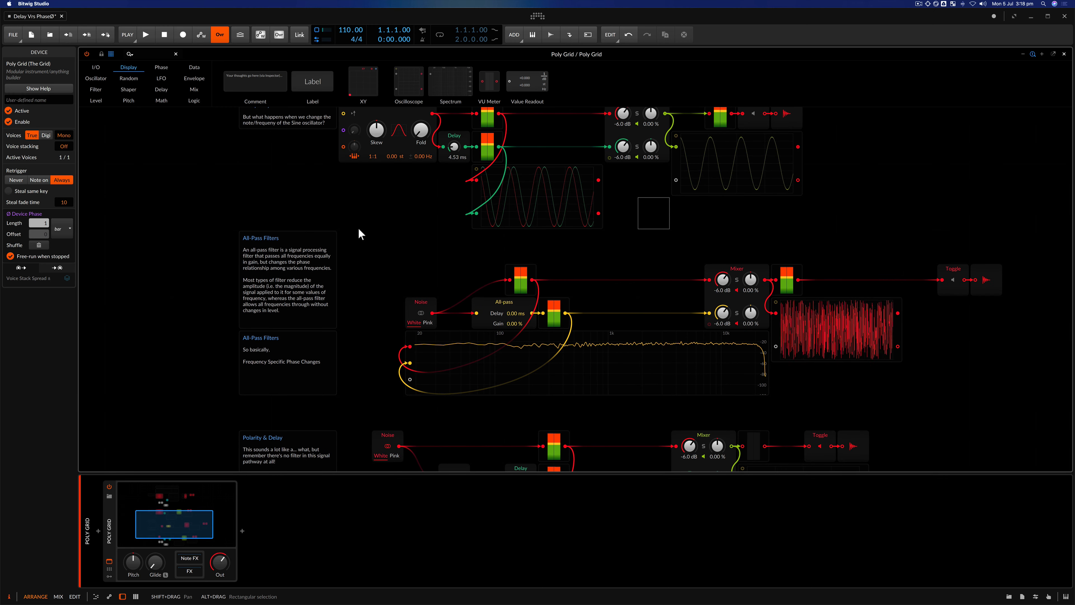
- Switch on the All-Pass Filters section's output toggle and move its Noise module up one row, level with the upper VU meter
{"action": "left_click", "coordinate": [955, 280]}
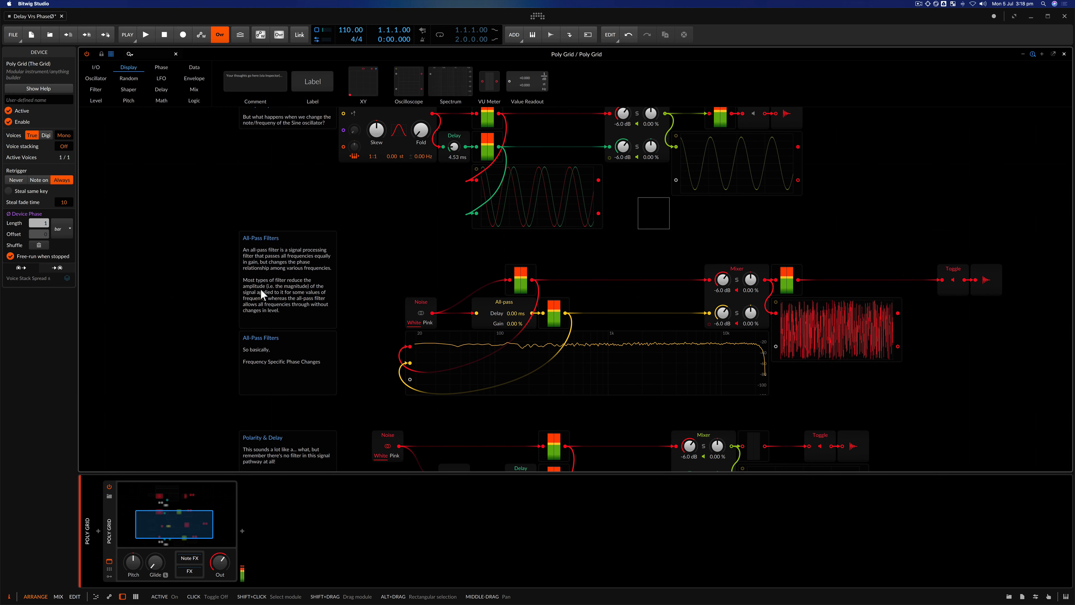
{"action": "left_click", "coordinate": [421, 306]}
{"action": "left_click_drag", "start_coordinate": [421, 305], "coordinate": [422, 273]}
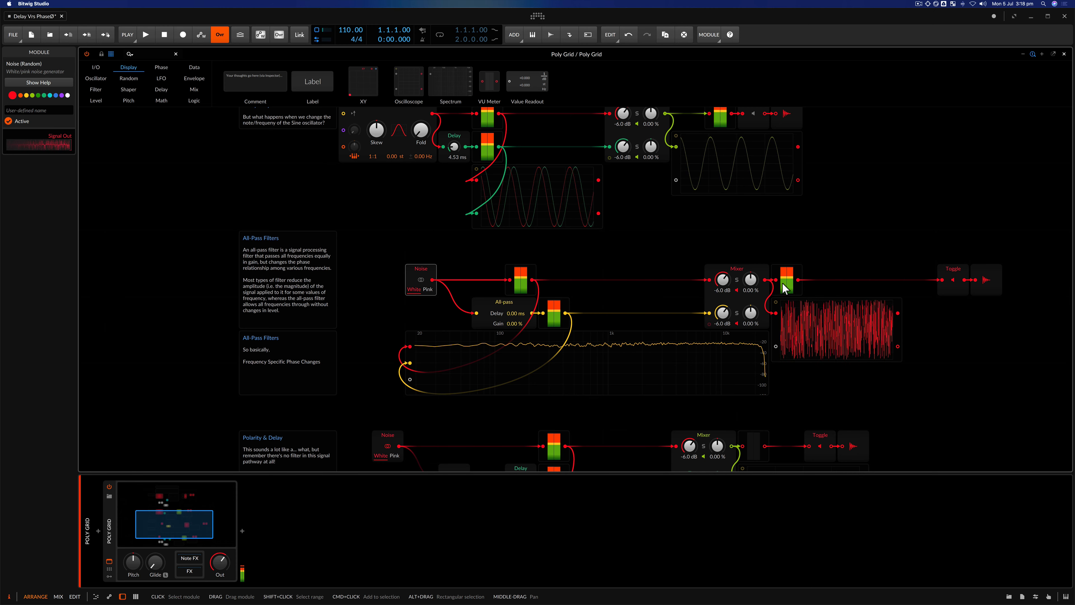
- Sweep the All-pass filter's delay up to 48.7 ms and its gain up to 100 %, ending at 22.5 ms delay and 0.00 % gain
{"action": "left_click_drag", "start_coordinate": [509, 313], "coordinate": [514, 279]}
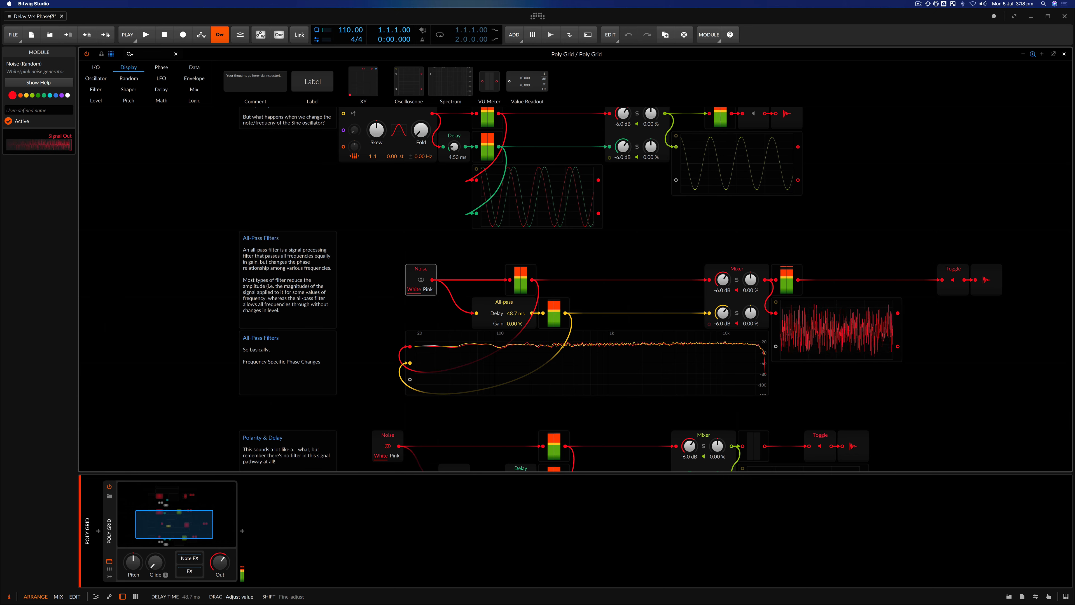
{"action": "left_click_drag", "start_coordinate": [514, 280], "coordinate": [506, 319]}
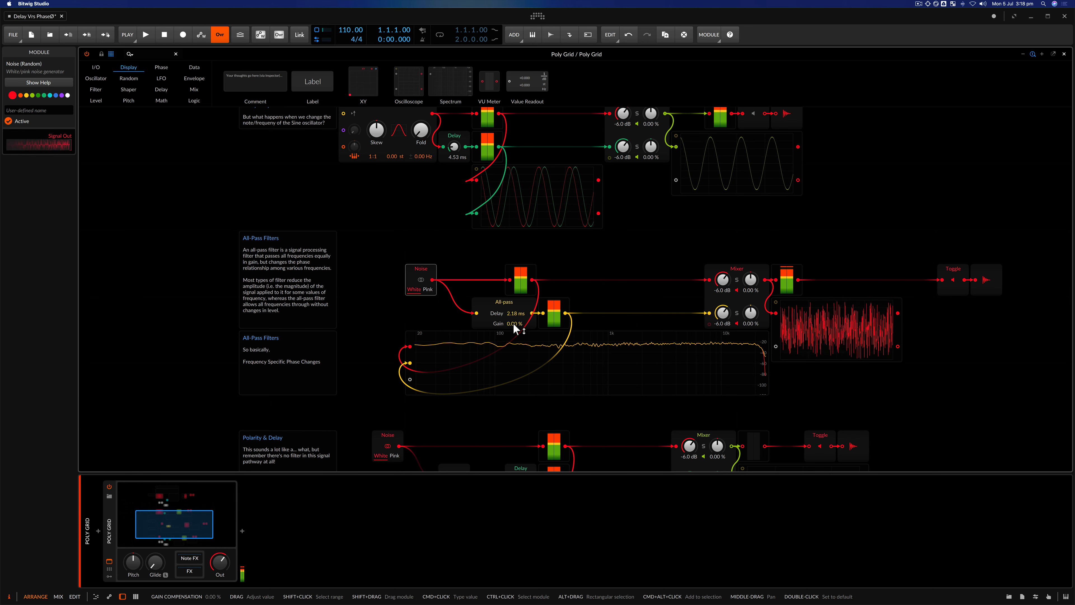
{"action": "left_click_drag", "start_coordinate": [513, 324], "coordinate": [513, 324]}
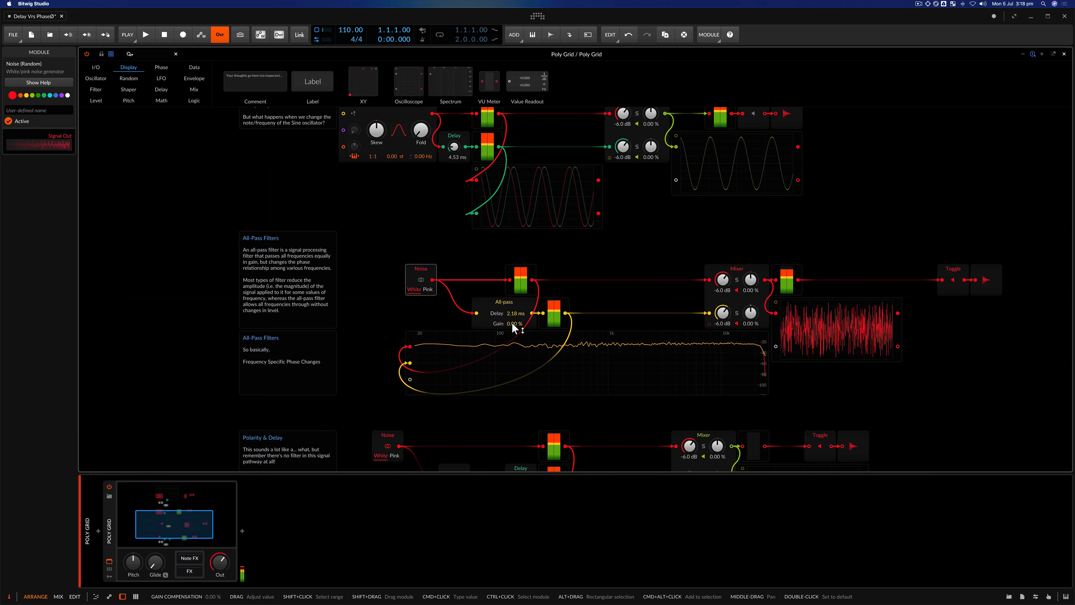
{"action": "left_click_drag", "start_coordinate": [511, 323], "coordinate": [512, 314]}
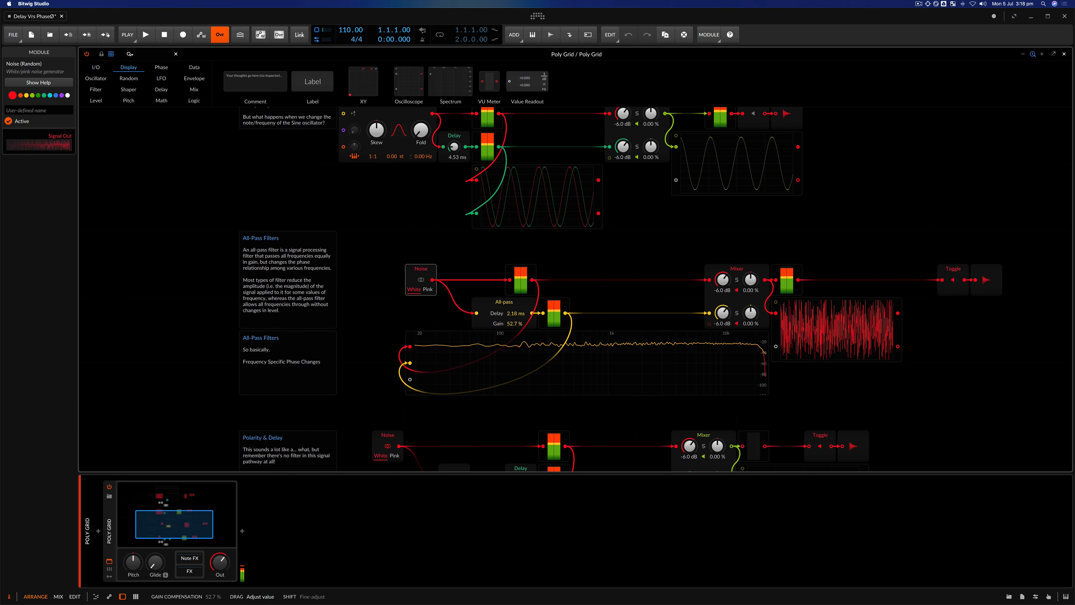
{"action": "left_click_drag", "start_coordinate": [511, 313], "coordinate": [511, 289]}
{"action": "scroll", "coordinate": [510, 325], "scroll_direction": "right", "scroll_amount": 1}
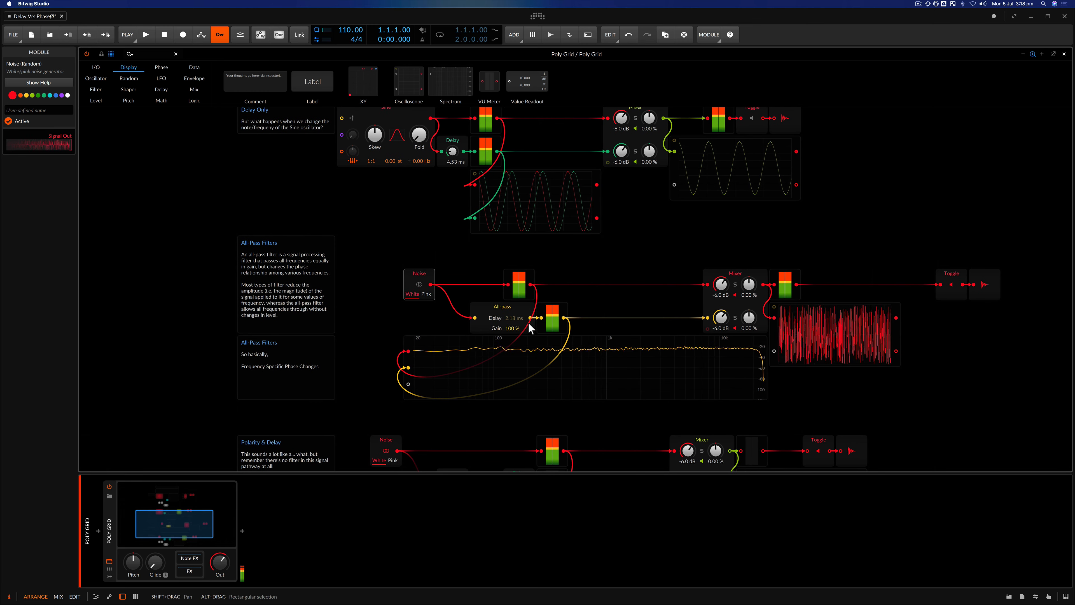
{"action": "left_click_drag", "start_coordinate": [513, 329], "coordinate": [513, 363]}
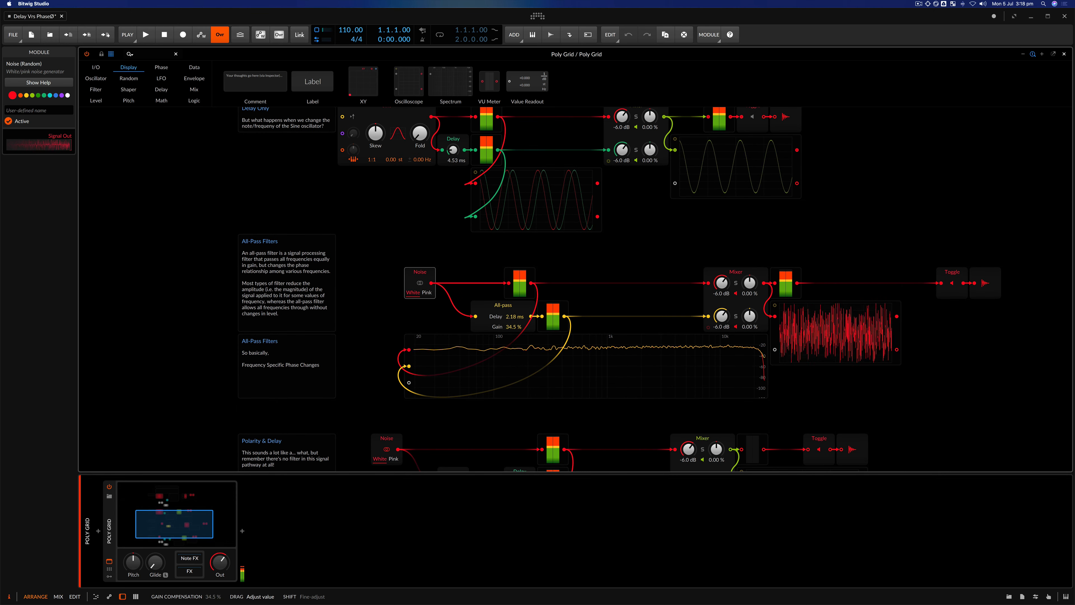
- Examine the Polarity & Delay section's noise, multiply and attenuate chain, comparing it with the Polarity section at the start of the patch
{"action": "scroll", "coordinate": [510, 328], "scroll_direction": "up", "scroll_amount": 1}
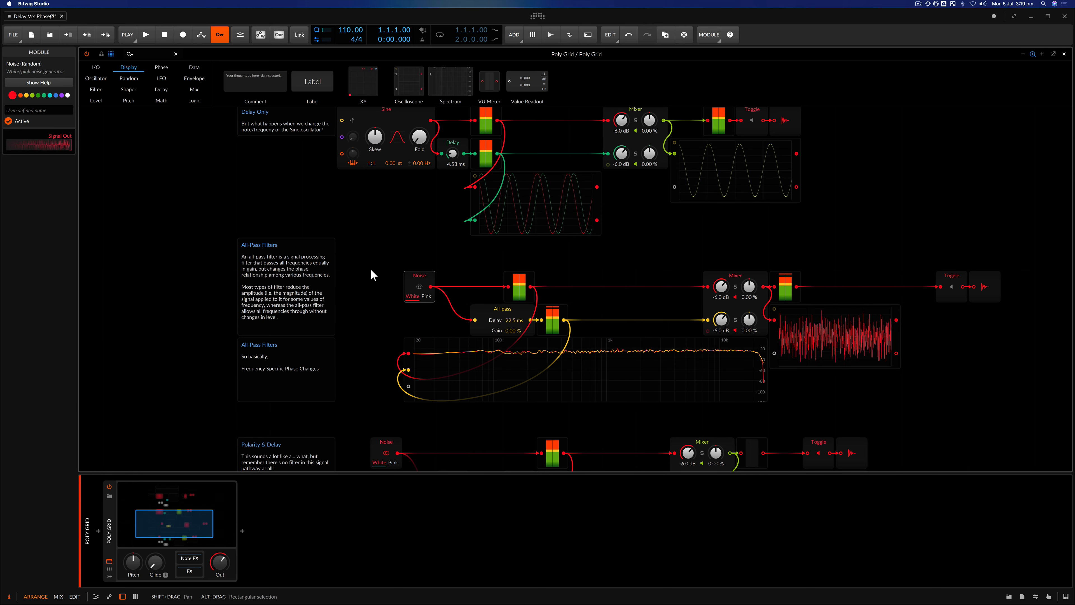
{"action": "scroll", "coordinate": [371, 273], "scroll_direction": "down", "scroll_amount": 5}
{"action": "scroll", "coordinate": [371, 274], "scroll_direction": "down", "scroll_amount": 3}
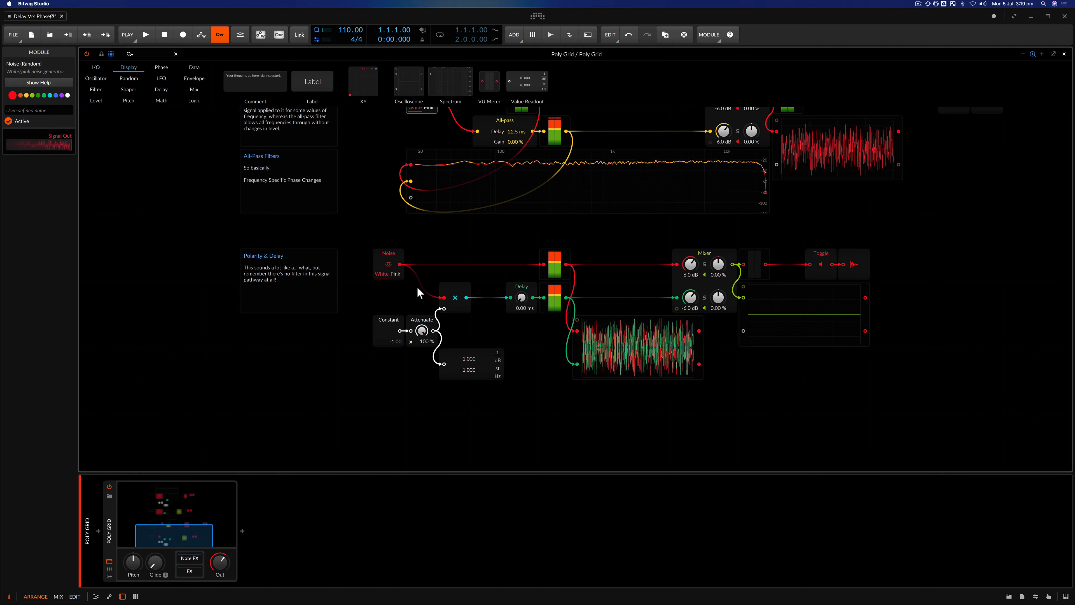
{"action": "left_click", "coordinate": [395, 253]}
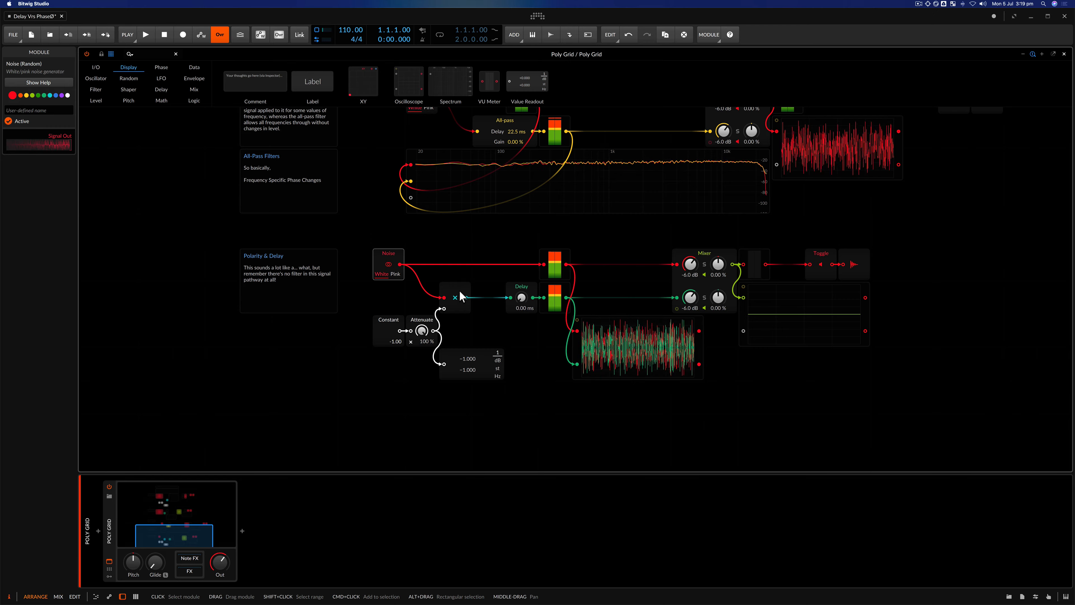
{"action": "scroll", "coordinate": [459, 293], "scroll_direction": "up", "scroll_amount": 10}
{"action": "scroll", "coordinate": [461, 295], "scroll_direction": "up", "scroll_amount": 5}
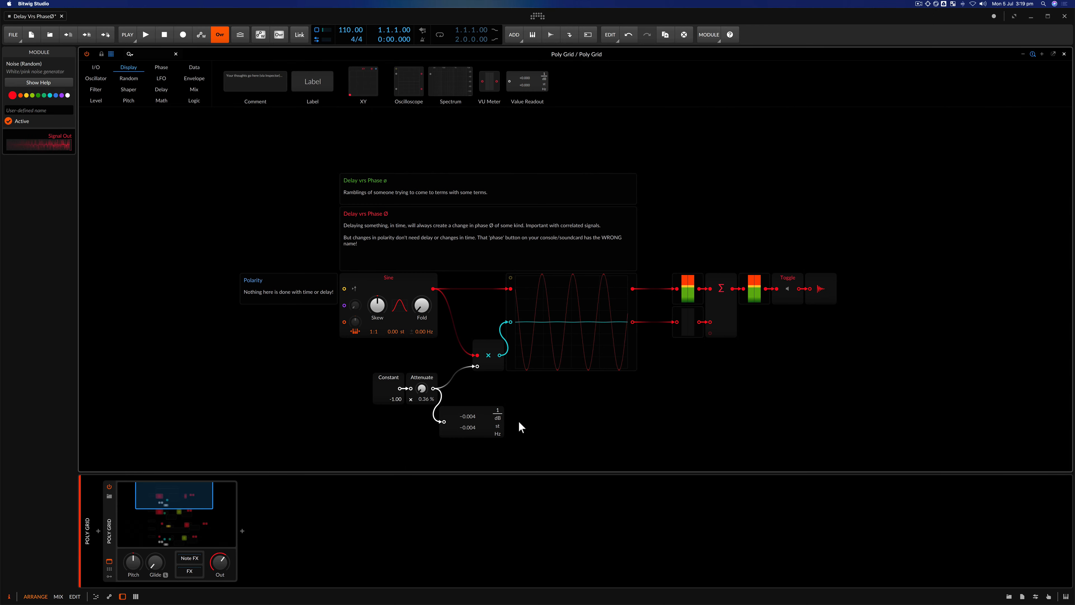
{"action": "scroll", "coordinate": [415, 381], "scroll_direction": "down", "scroll_amount": 15}
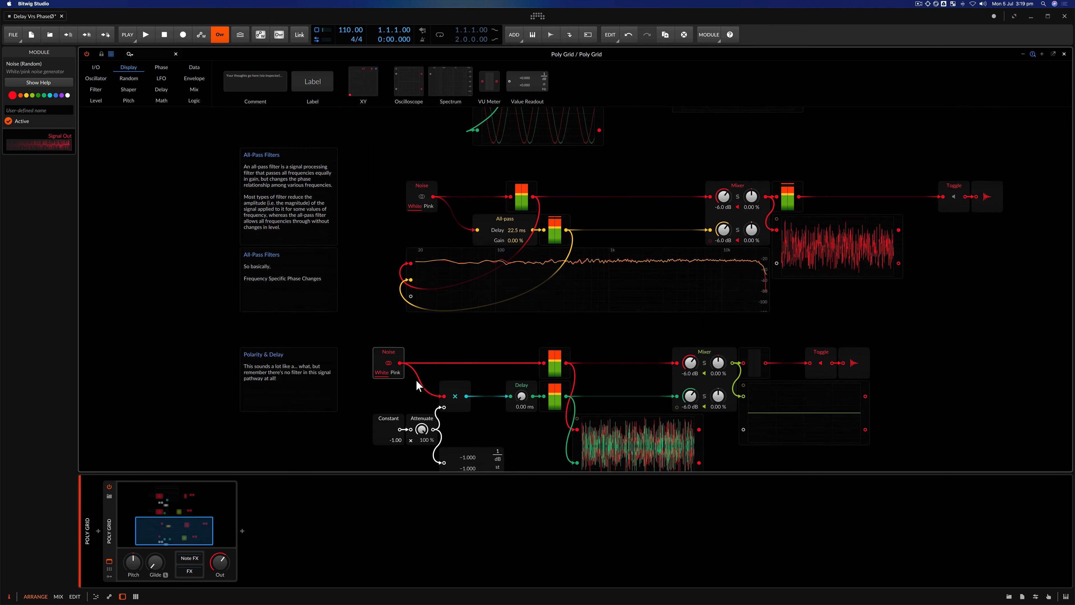
{"action": "scroll", "coordinate": [417, 347], "scroll_direction": "up", "scroll_amount": 2}
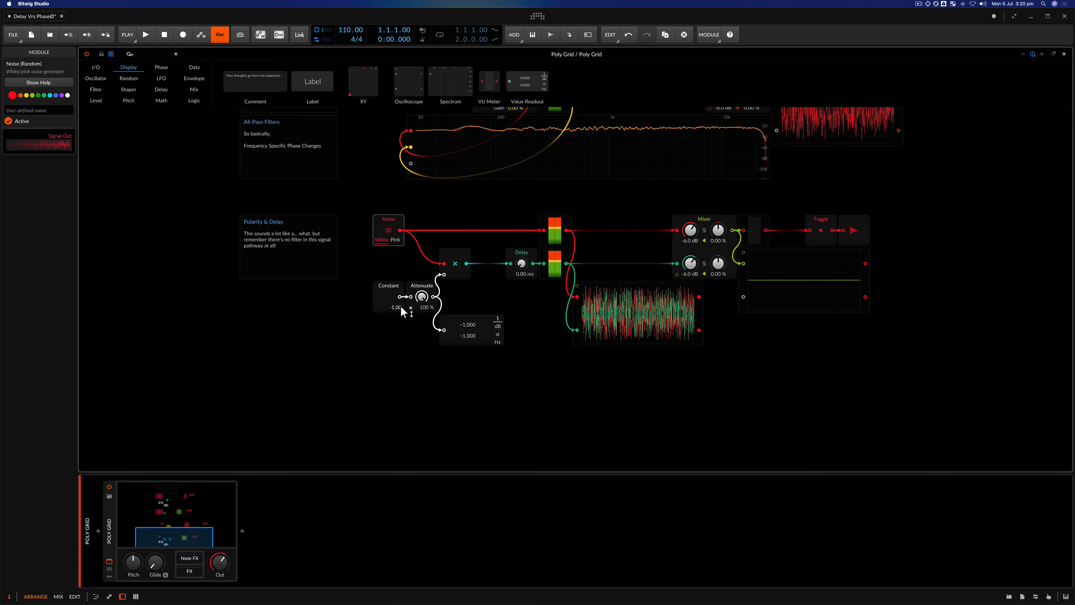
{"action": "left_click_drag", "start_coordinate": [421, 296], "coordinate": [421, 297]}
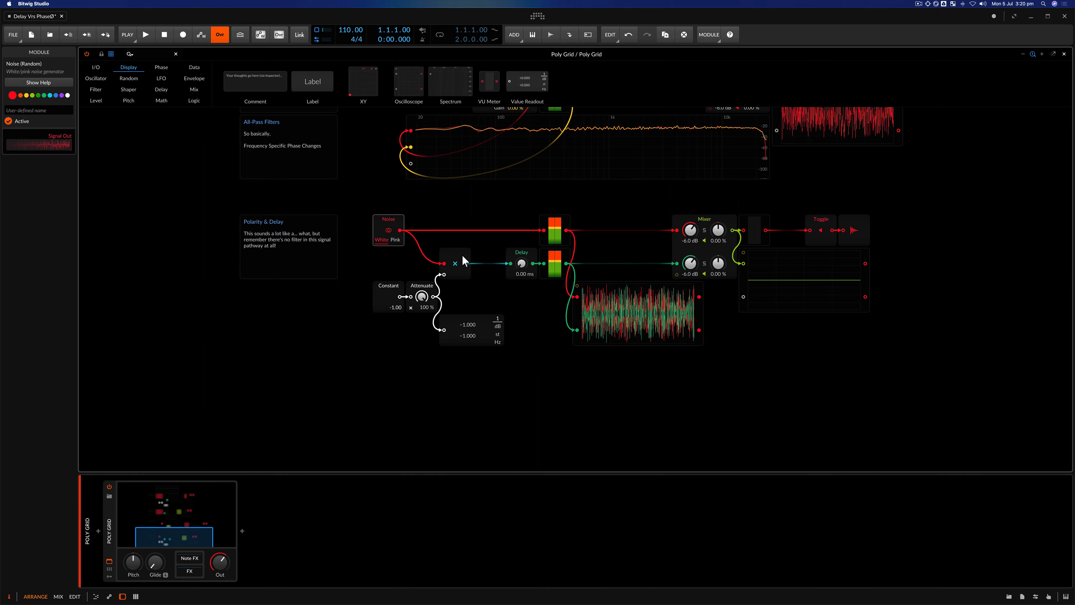
- Compare with the All-Pass Filters section, and sweep the Polarity & Delay section's Delay up to 8.18 ms and back to 0.11 ms
{"action": "scroll", "coordinate": [513, 264], "scroll_direction": "up", "scroll_amount": 6}
{"action": "scroll", "coordinate": [510, 256], "scroll_direction": "up", "scroll_amount": 5}
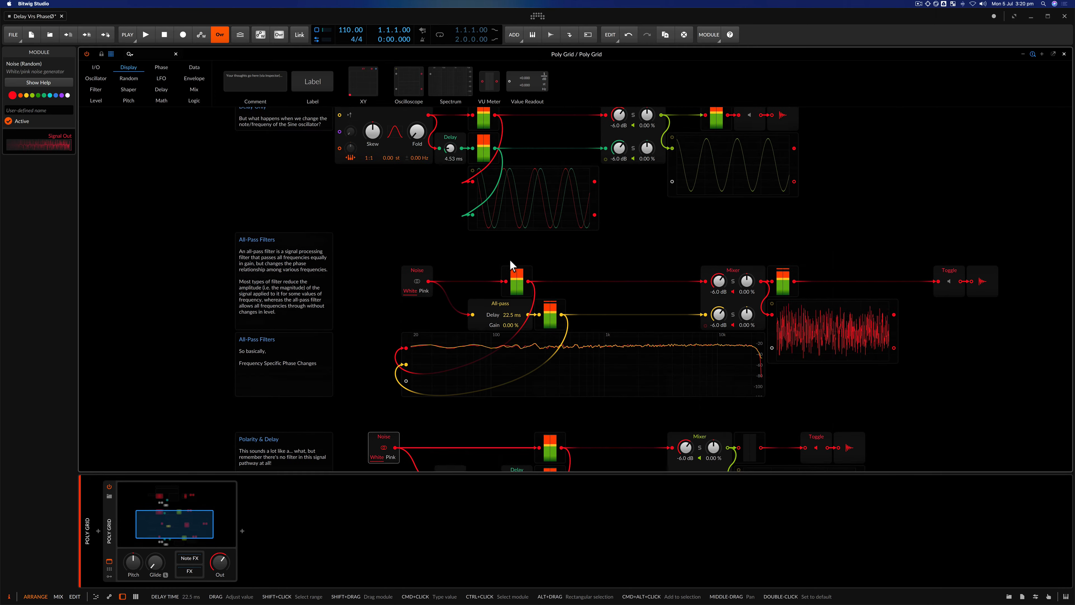
{"action": "scroll", "coordinate": [504, 245], "scroll_direction": "down", "scroll_amount": 10}
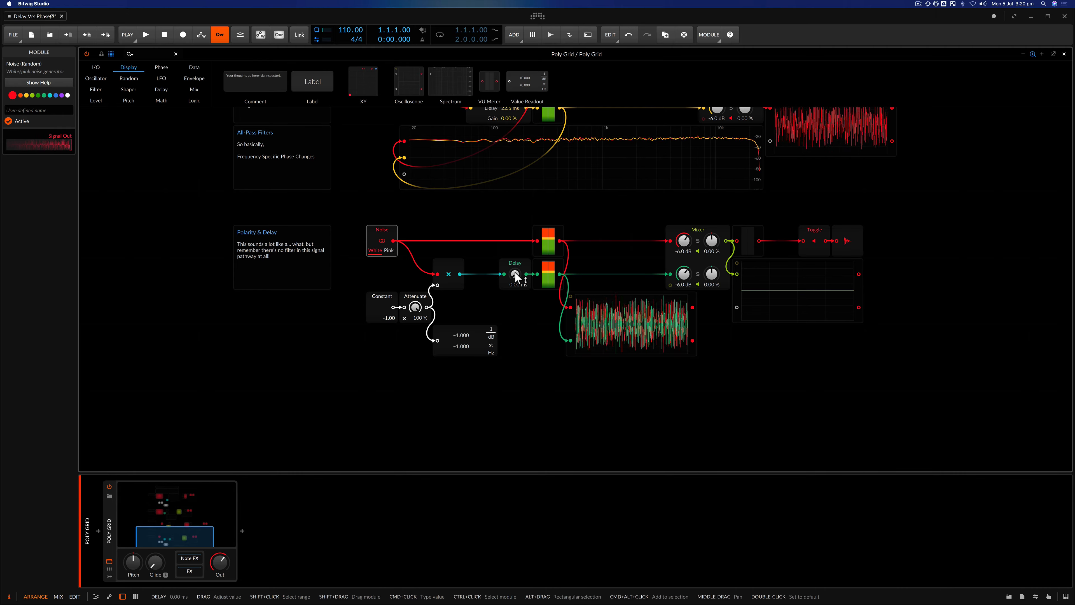
{"action": "mouse_move", "coordinate": [515, 274]}
{"action": "left_mouse_down"}
{"action": "mouse_move", "coordinate": [515, 260]}
{"action": "mouse_move", "coordinate": [514, 273]}
{"action": "left_mouse_up"}
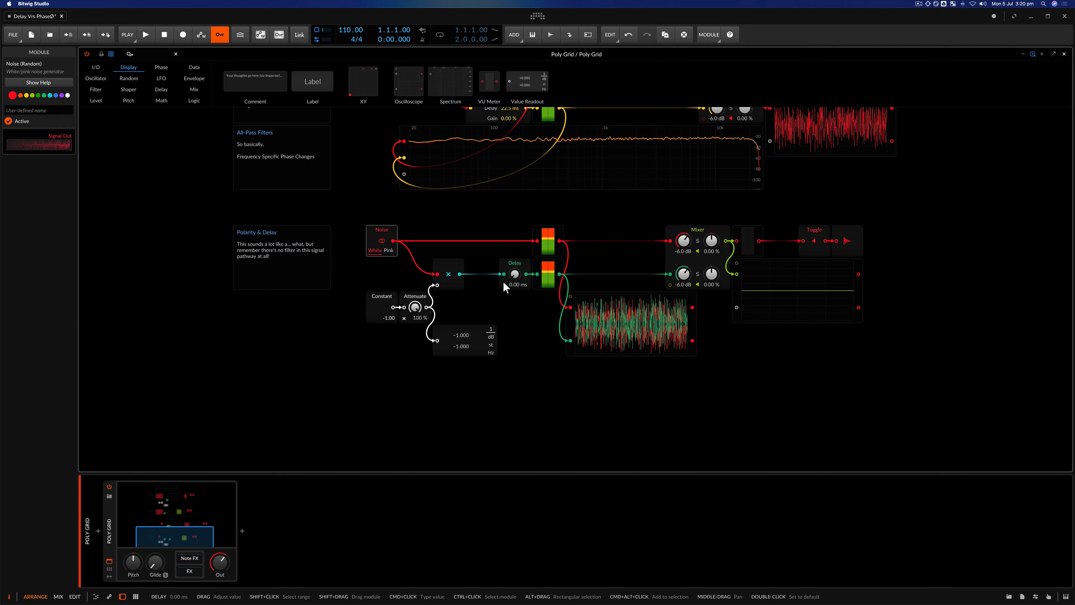
{"action": "left_click_drag", "start_coordinate": [517, 273], "coordinate": [516, 257]}
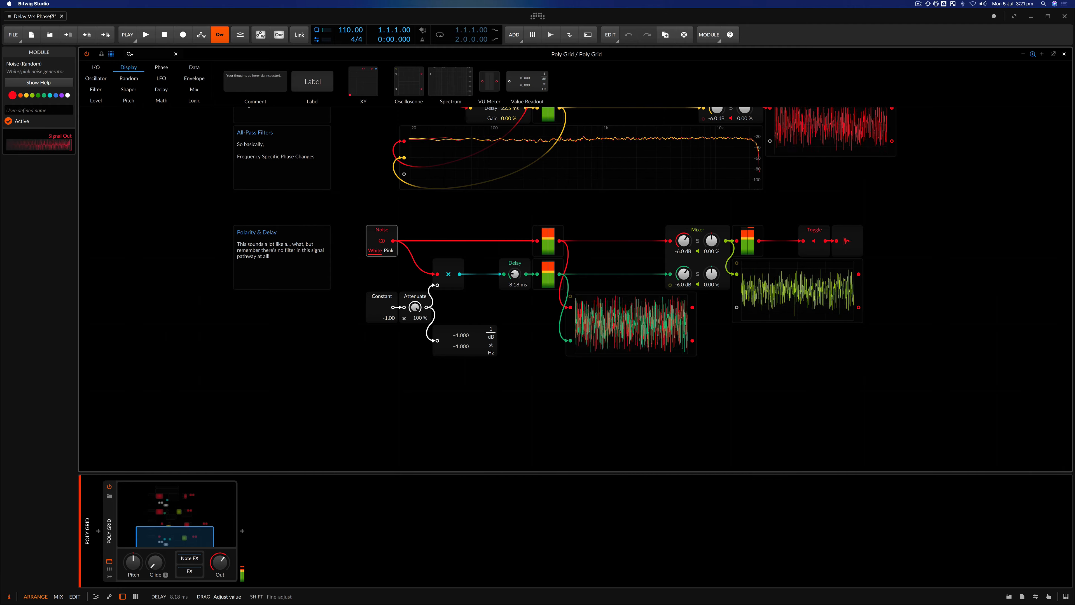
{"action": "left_click_drag", "start_coordinate": [516, 256], "coordinate": [517, 264]}
- Switch on the Polarity & Delay section's output toggle at a reduced Out level and set its Delay to 0.13 ms
{"action": "scroll", "coordinate": [588, 290], "scroll_direction": "up", "scroll_amount": 1}
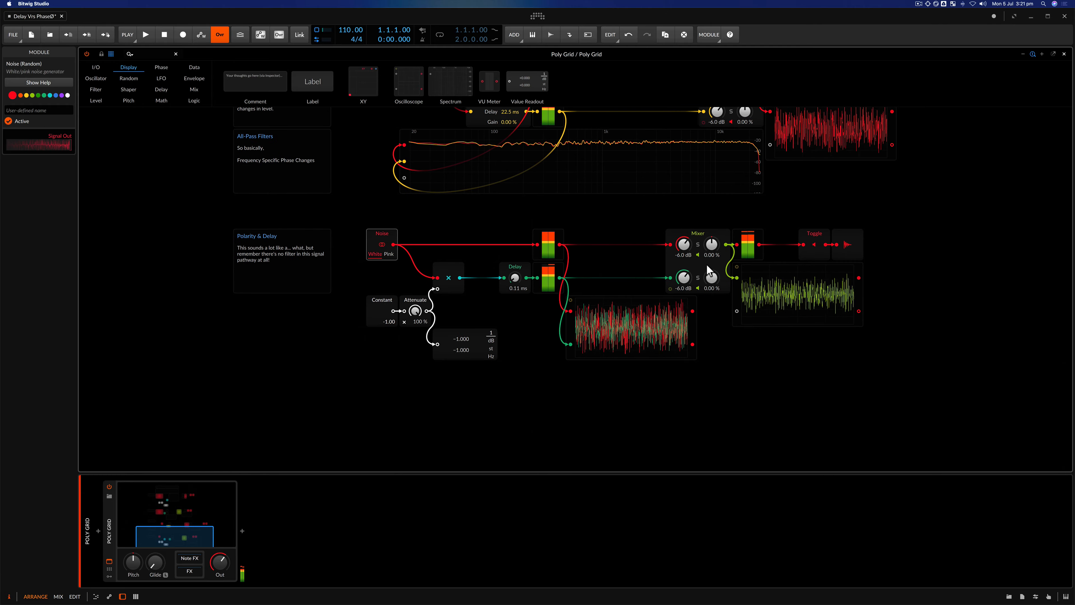
{"action": "left_click_drag", "start_coordinate": [219, 562], "coordinate": [220, 570]}
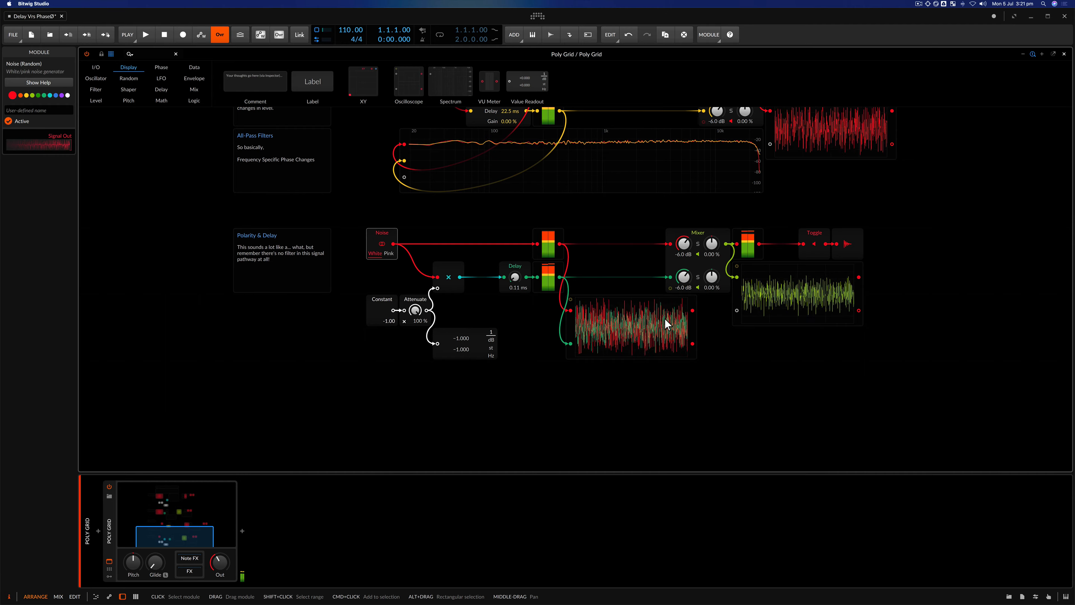
{"action": "left_click_drag", "start_coordinate": [515, 278], "coordinate": [515, 286]}
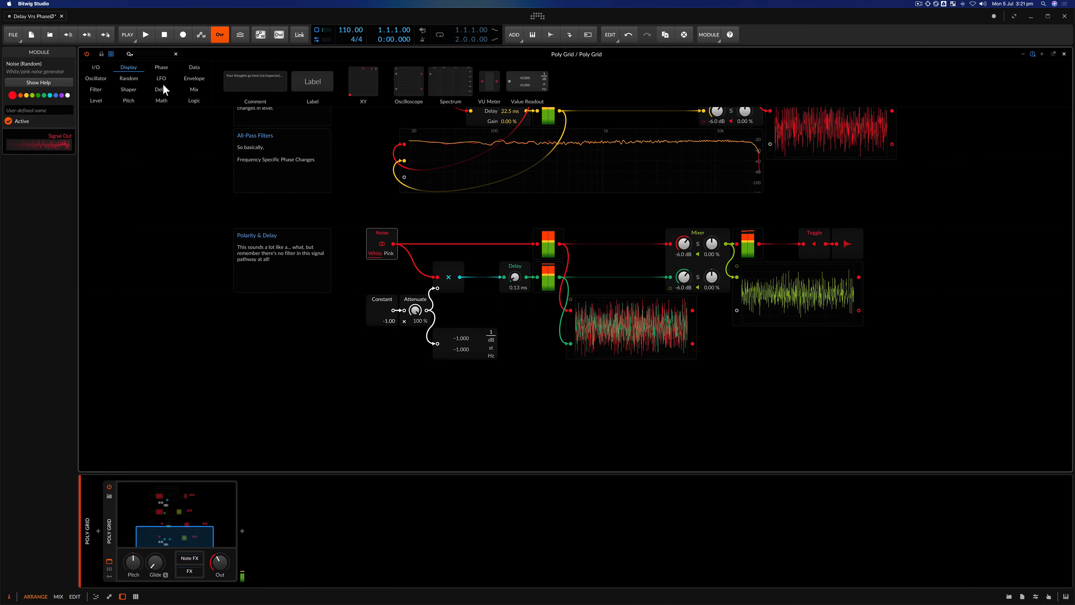
- Add a Spectrum module below the Polarity & Delay section's mixed-signal oscilloscope and feed it from the Mixer output
{"action": "left_click_drag", "start_coordinate": [449, 80], "coordinate": [765, 340]}
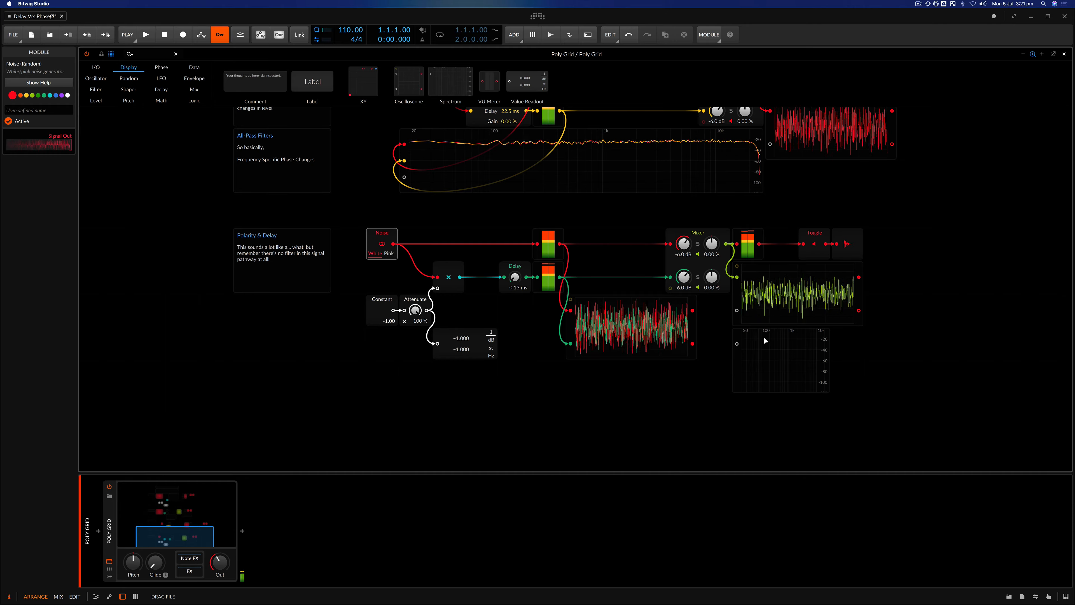
{"action": "left_click", "coordinate": [764, 336]}
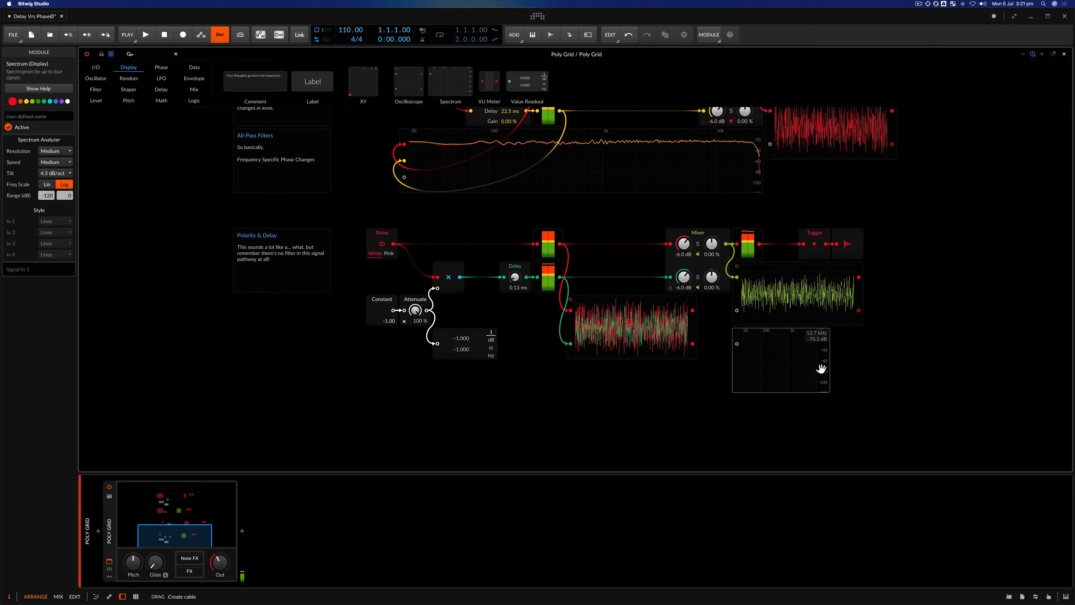
{"action": "left_click_drag", "start_coordinate": [726, 244], "coordinate": [806, 368]}
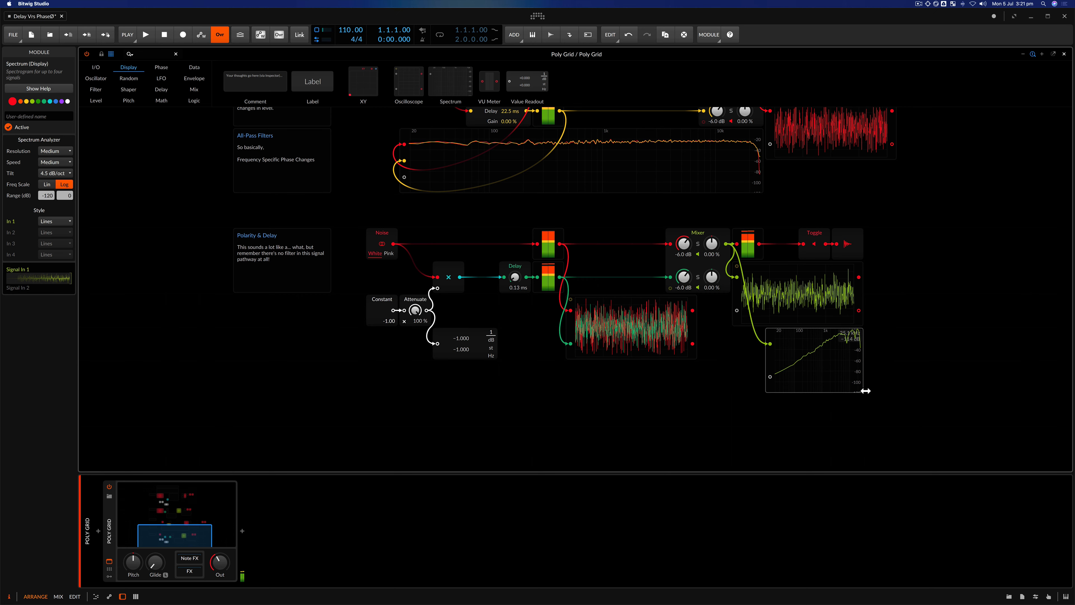
- Widen the new Spectrum module, shift it back under the oscilloscopes and set its tilt to 0 dB/oct
{"action": "left_click_drag", "start_coordinate": [866, 391], "coordinate": [1001, 373]}
{"action": "left_click_drag", "start_coordinate": [926, 365], "coordinate": [841, 365]}
{"action": "left_click", "coordinate": [59, 174]}
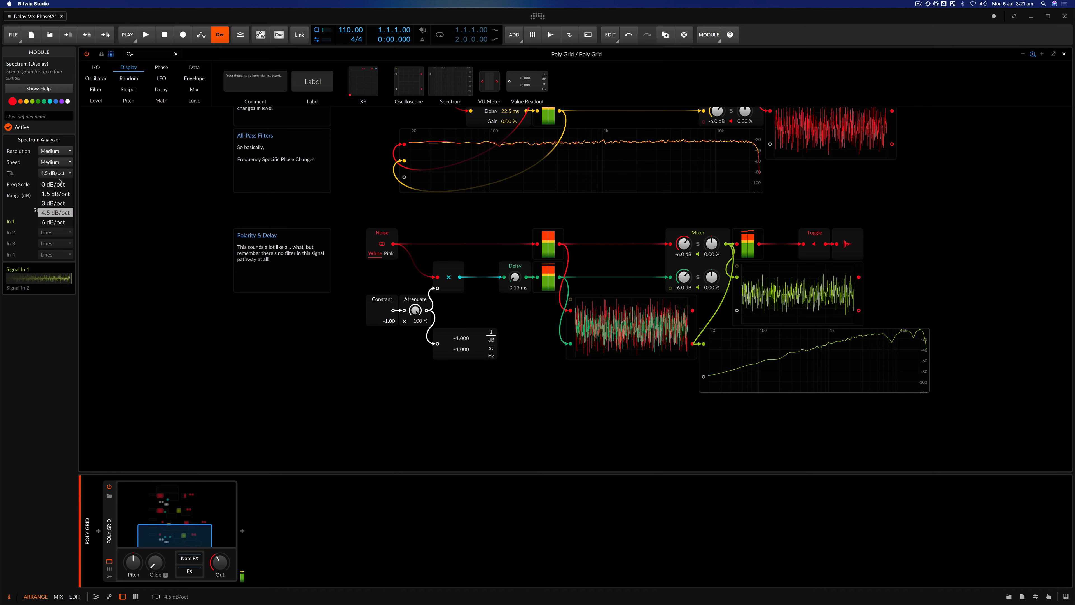
{"action": "left_click", "coordinate": [53, 185]}
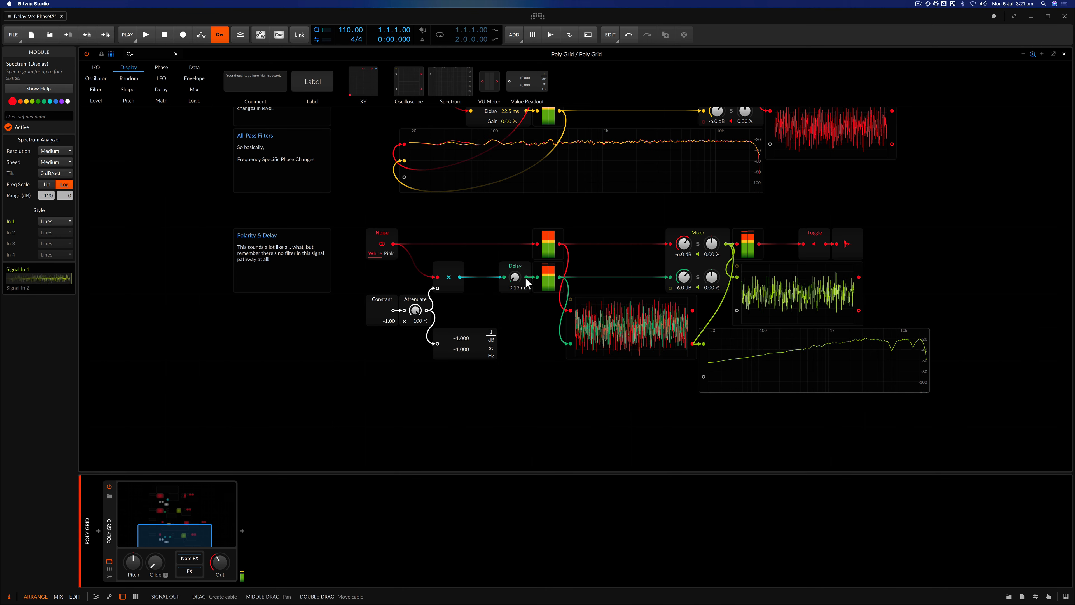
- Bring the Polarity & Delay section's Delay to 0.00 ms and switch off the section's output toggle
{"action": "left_click_drag", "start_coordinate": [514, 277], "coordinate": [514, 277]}
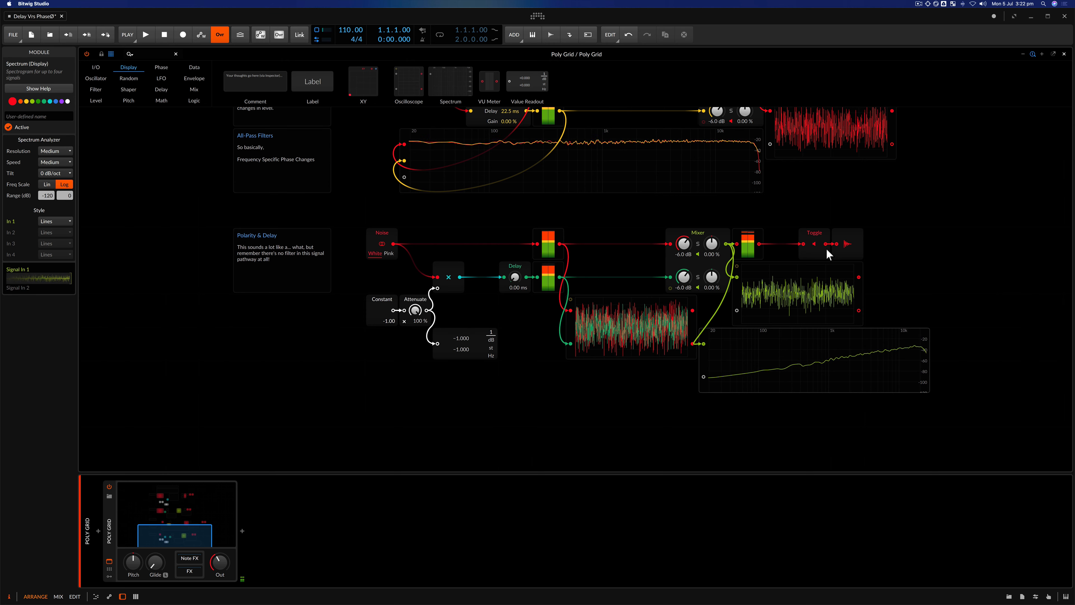
{"action": "left_click", "coordinate": [814, 245]}
- Review the whole patch from the Polarity section down to Polarity & Delay, selecting the Delay Only section's modules along the way
{"action": "scroll", "coordinate": [887, 293], "scroll_direction": "up", "scroll_amount": 1}
{"action": "scroll", "coordinate": [886, 292], "scroll_direction": "up", "scroll_amount": 10}
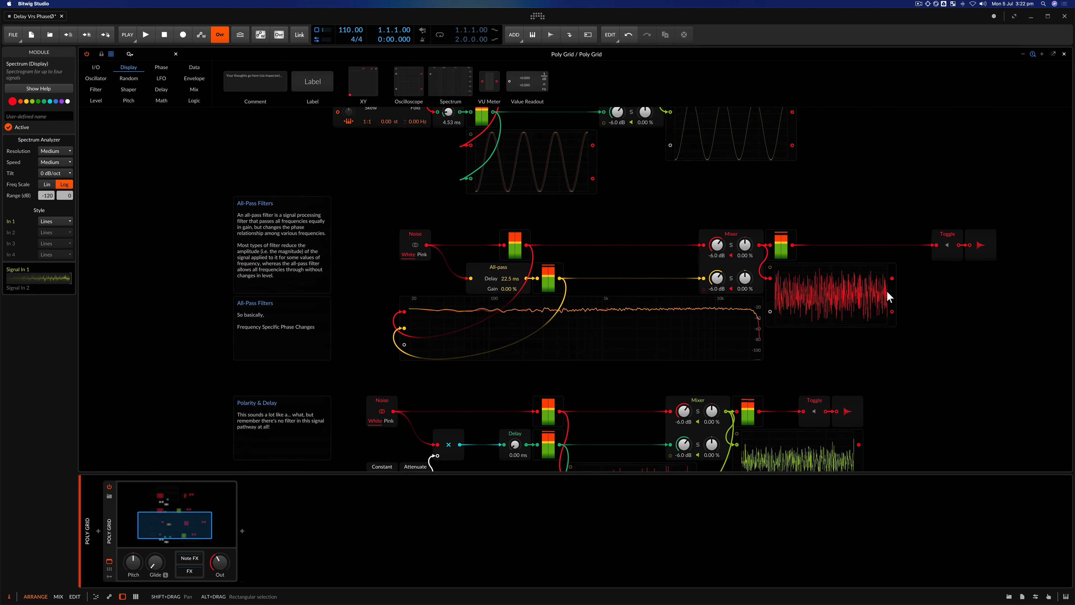
{"action": "scroll", "coordinate": [681, 301], "scroll_direction": "up", "scroll_amount": 5}
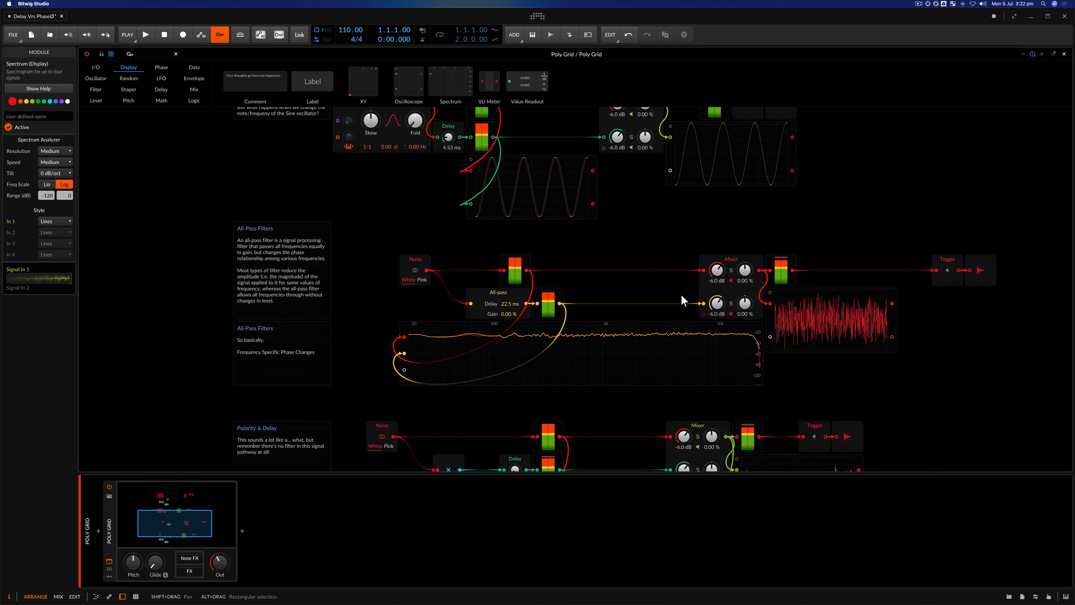
{"action": "scroll", "coordinate": [683, 300], "scroll_direction": "left", "scroll_amount": 3}
{"action": "scroll", "coordinate": [684, 300], "scroll_direction": "up", "scroll_amount": 4}
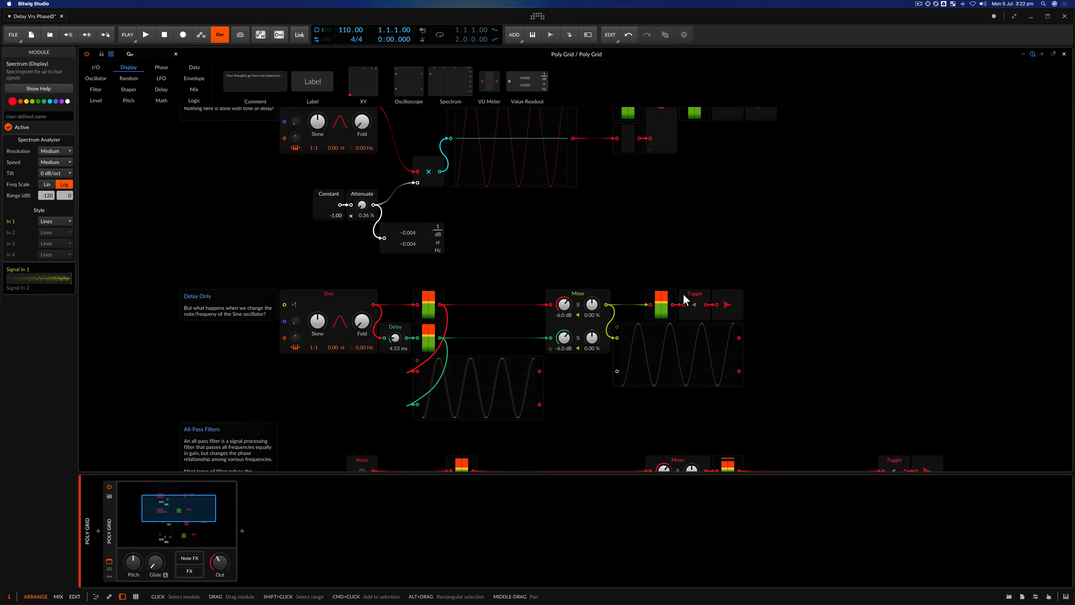
{"action": "scroll", "coordinate": [228, 161], "scroll_direction": "up", "scroll_amount": 2}
{"action": "scroll", "coordinate": [191, 197], "scroll_direction": "up", "scroll_amount": 1}
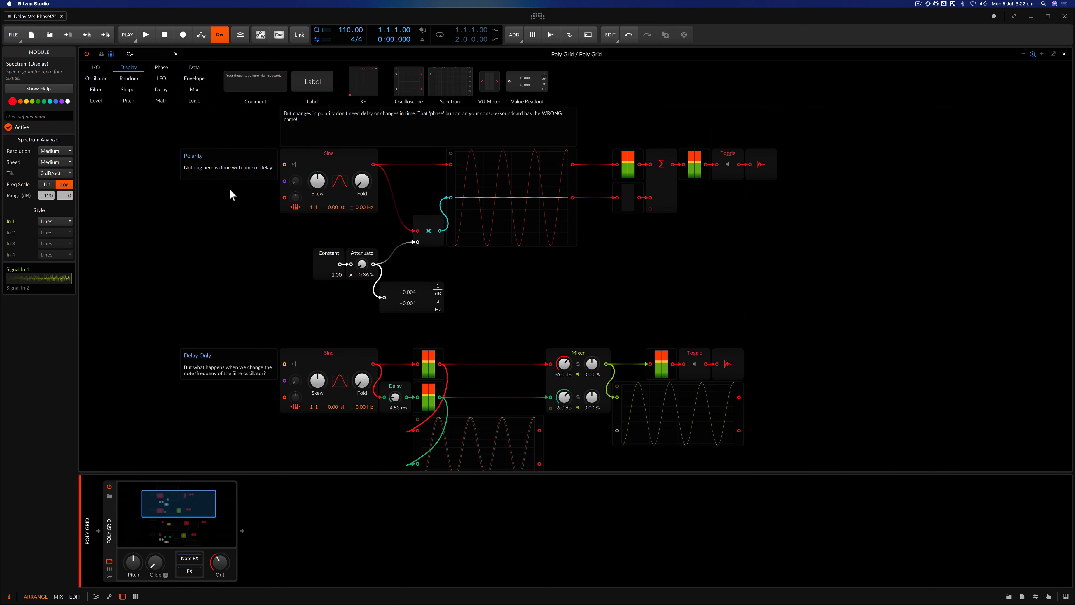
{"action": "left_click_drag", "start_coordinate": [164, 344], "coordinate": [805, 436]}
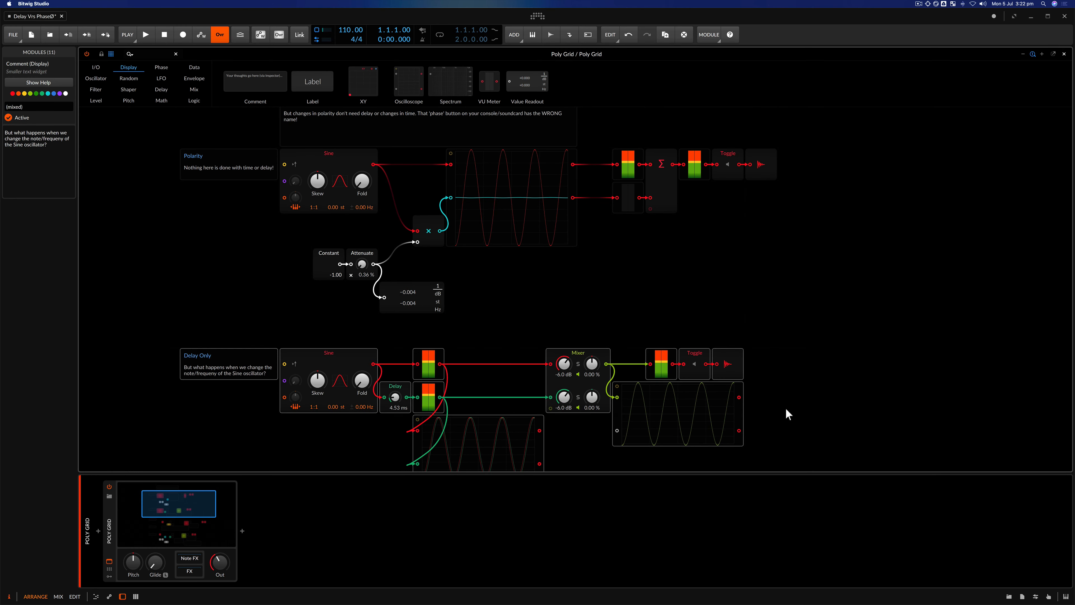
{"action": "scroll", "coordinate": [785, 413], "scroll_direction": "down", "scroll_amount": 5}
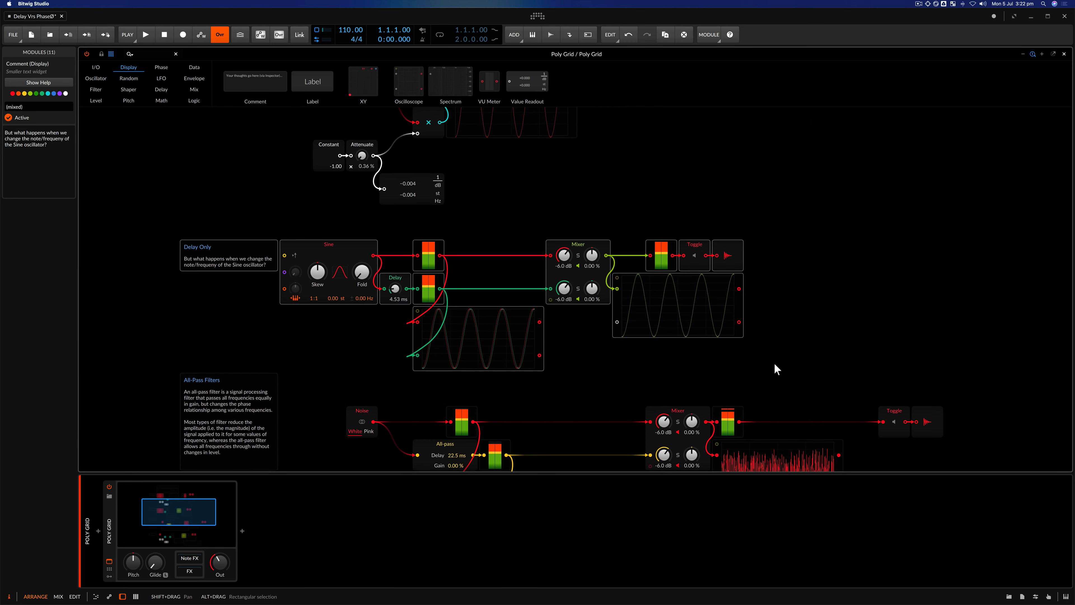
{"action": "scroll", "coordinate": [775, 367], "scroll_direction": "down", "scroll_amount": 5}
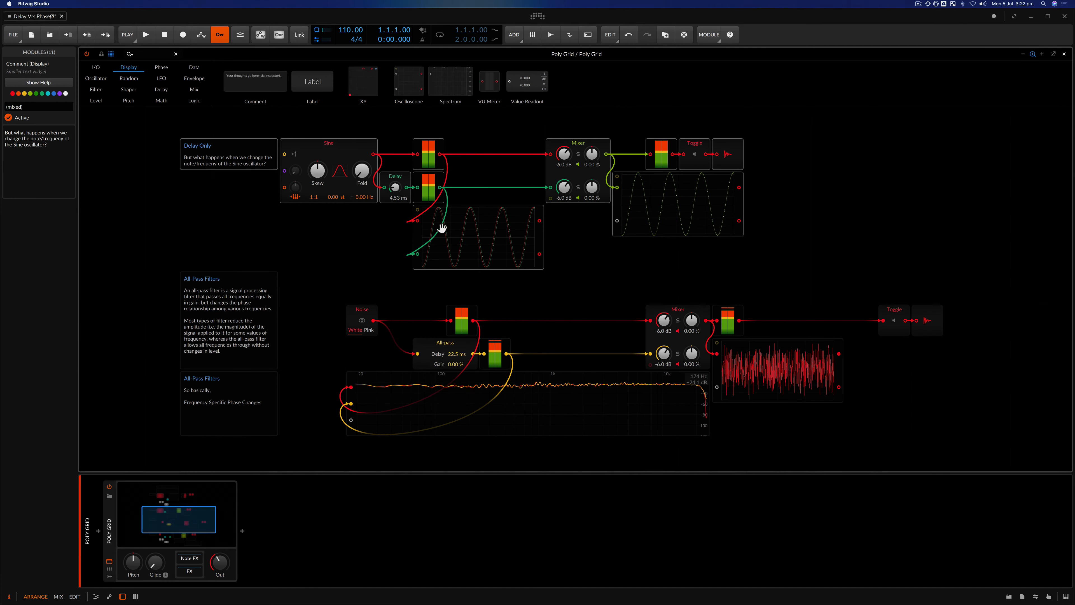
{"action": "scroll", "coordinate": [788, 352], "scroll_direction": "down", "scroll_amount": 6}
{"action": "scroll", "coordinate": [788, 352], "scroll_direction": "down", "scroll_amount": 5}
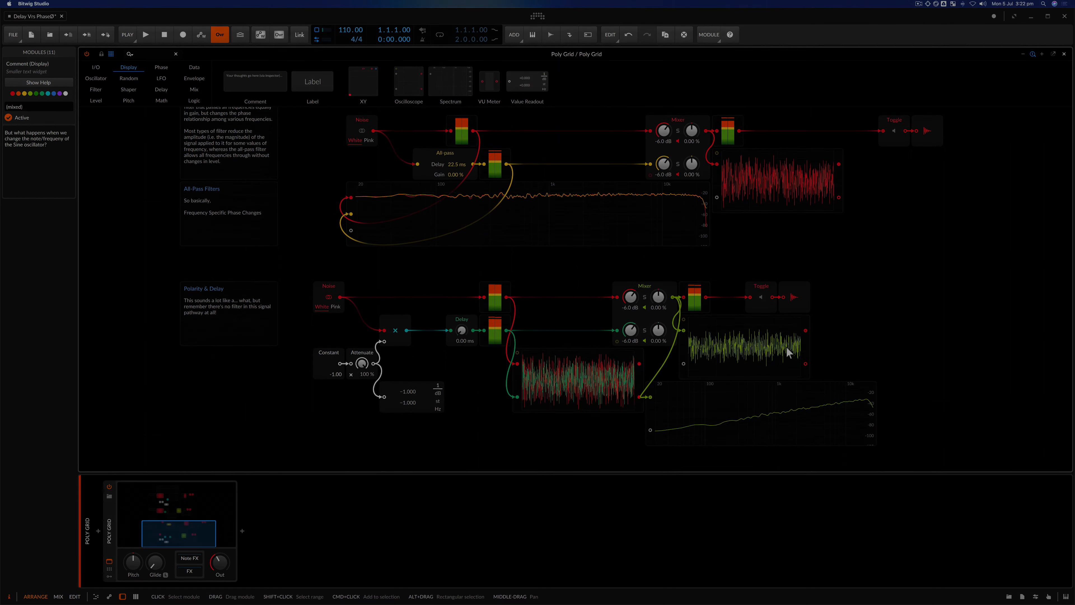